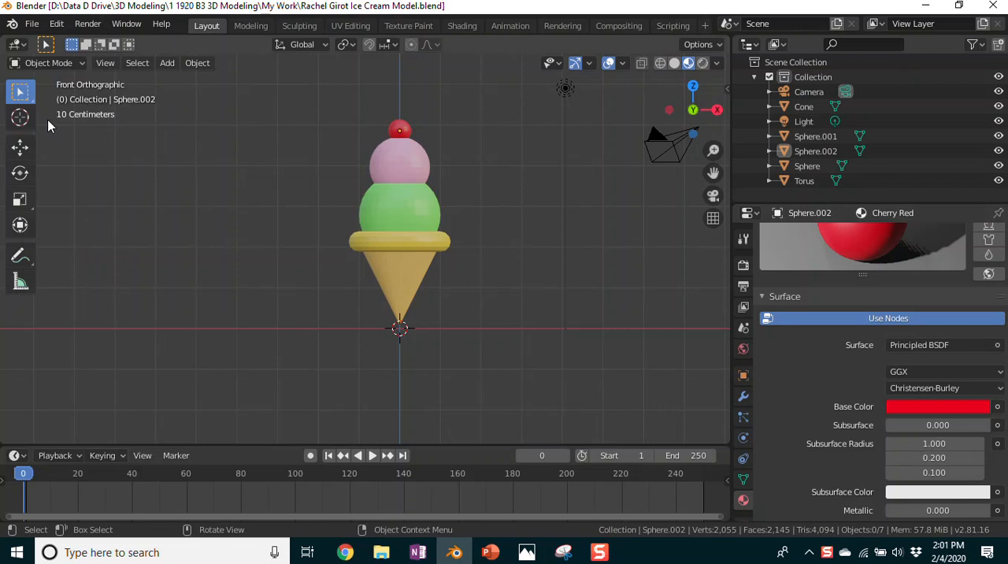
Step: Create a new General file and switch the default cube to Edit Mode
click(30, 24)
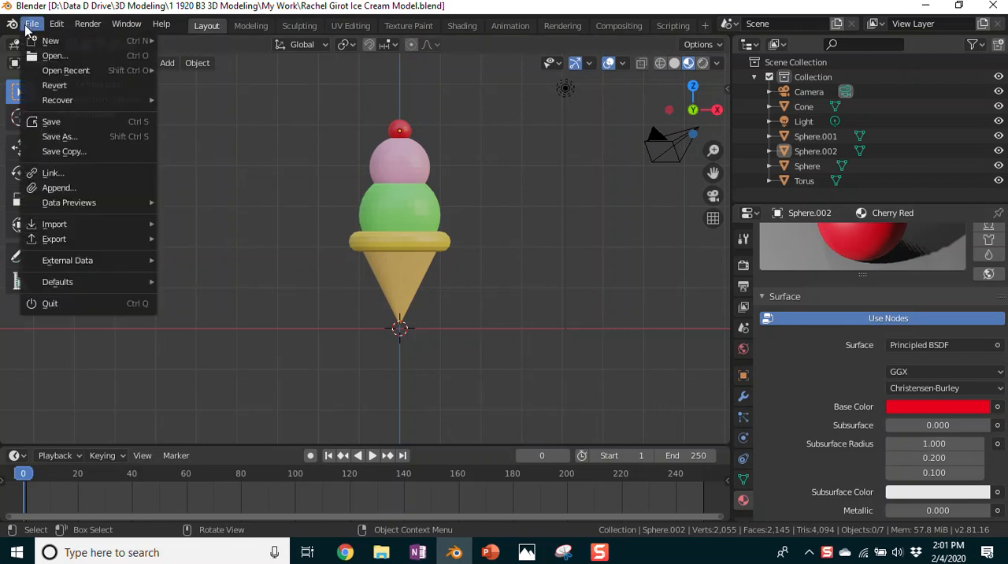
mouse_move(50, 40)
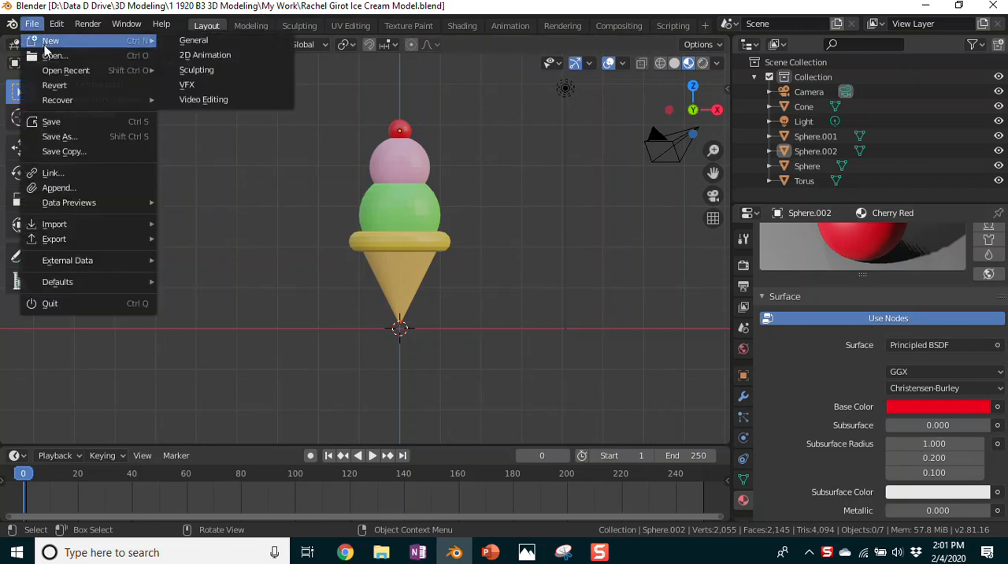
click(195, 41)
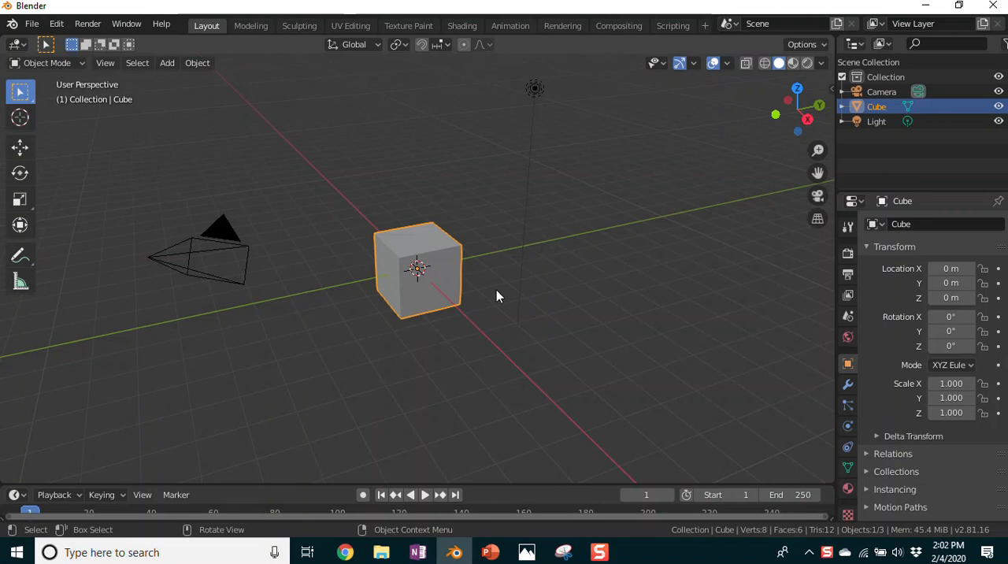
scroll(559, 316, up, 4)
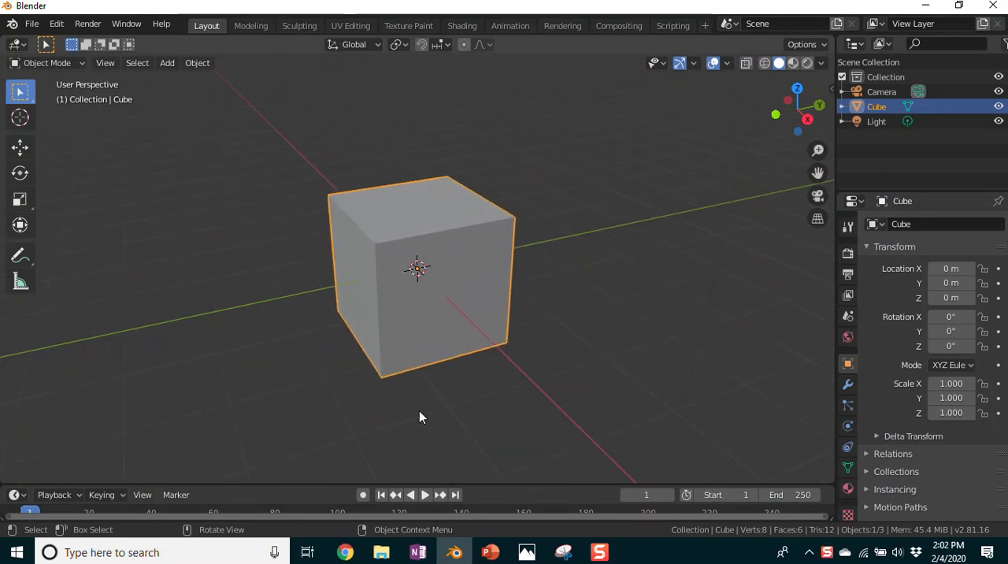
click(81, 63)
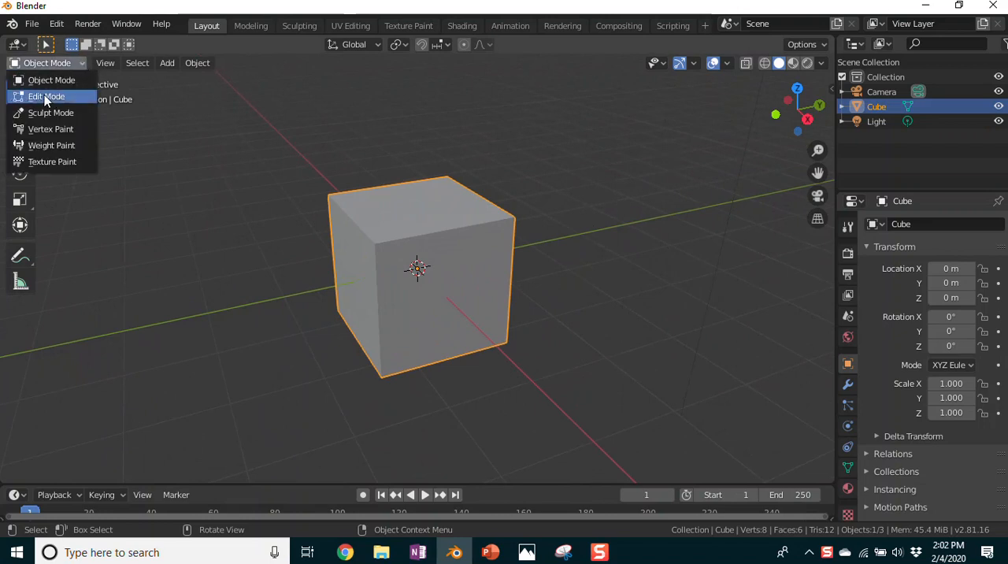
click(67, 98)
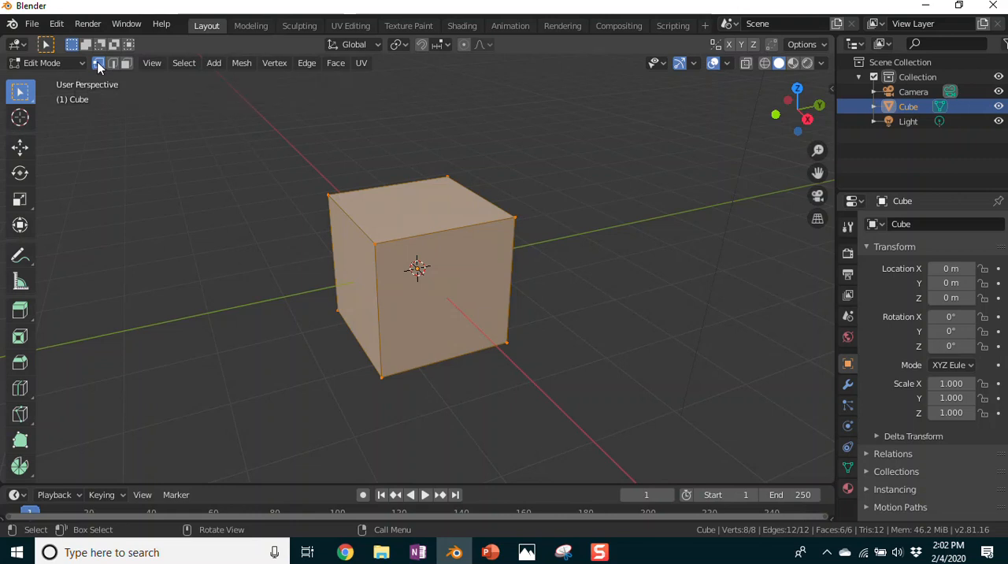
Step: Pull one upper corner vertex of the cube upward and away from the body
drag(327, 193, 297, 159)
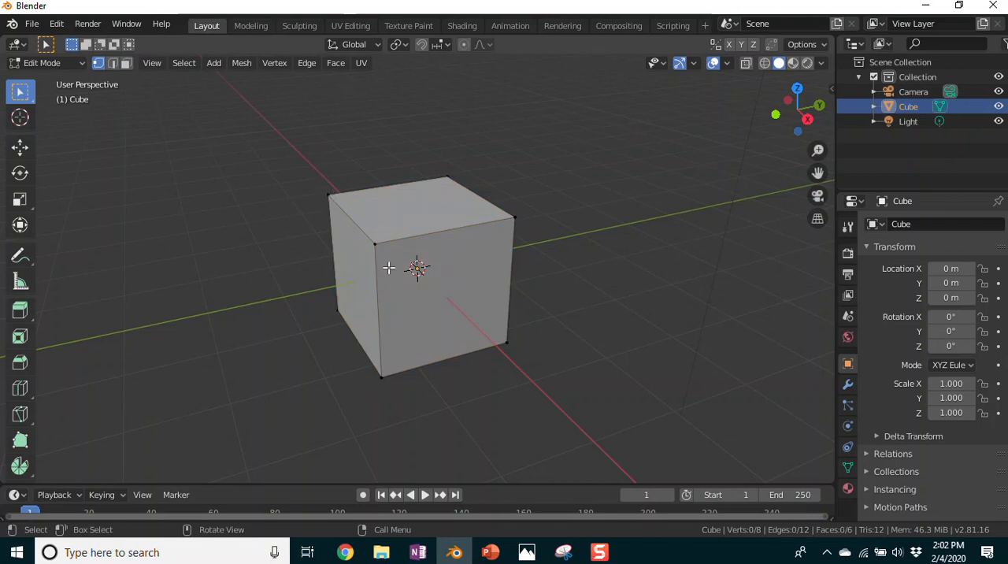
click(327, 195)
key(g)
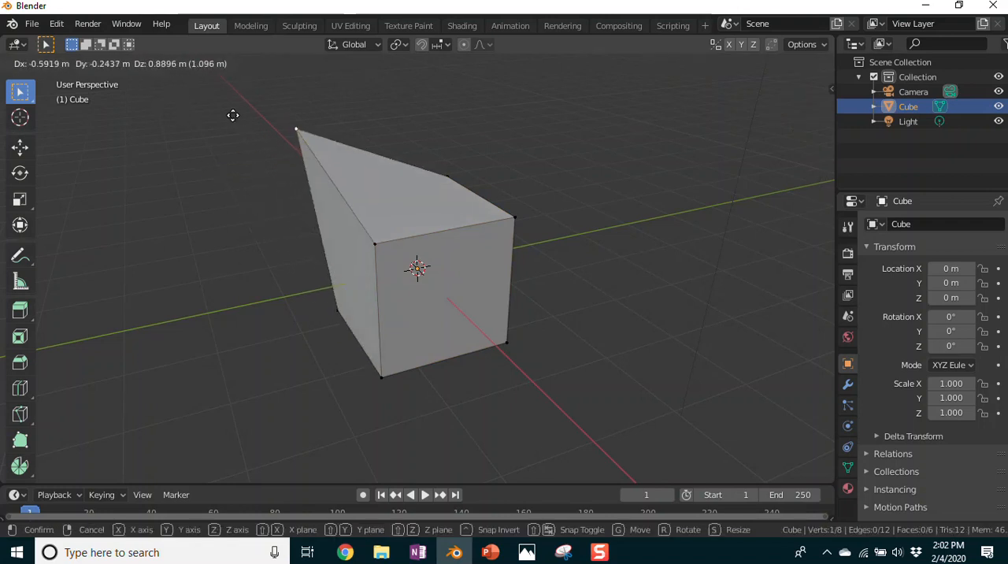
click(221, 124)
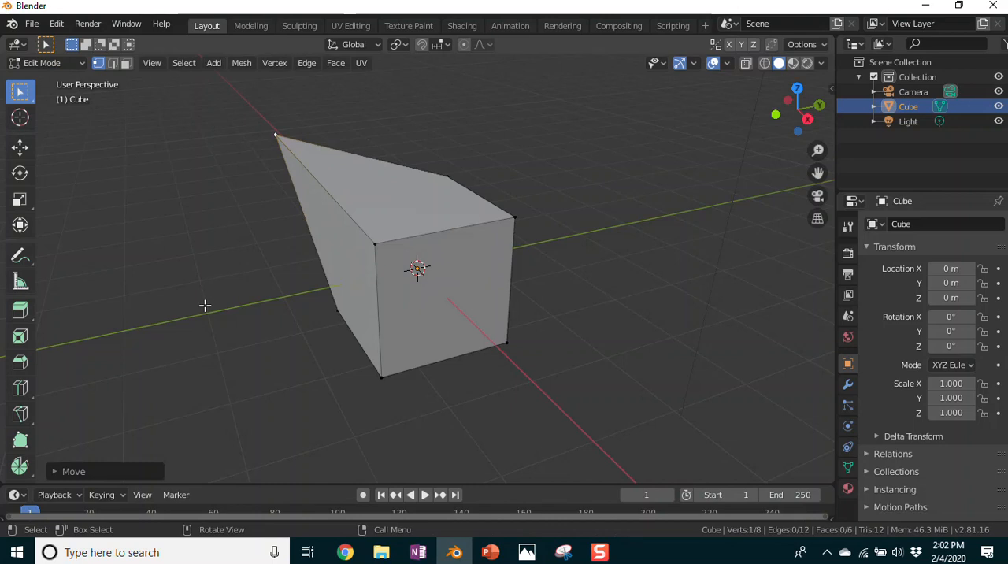
Step: Try pulling the opposite lower corner vertex outward, and undo both vertex moves
click(507, 346)
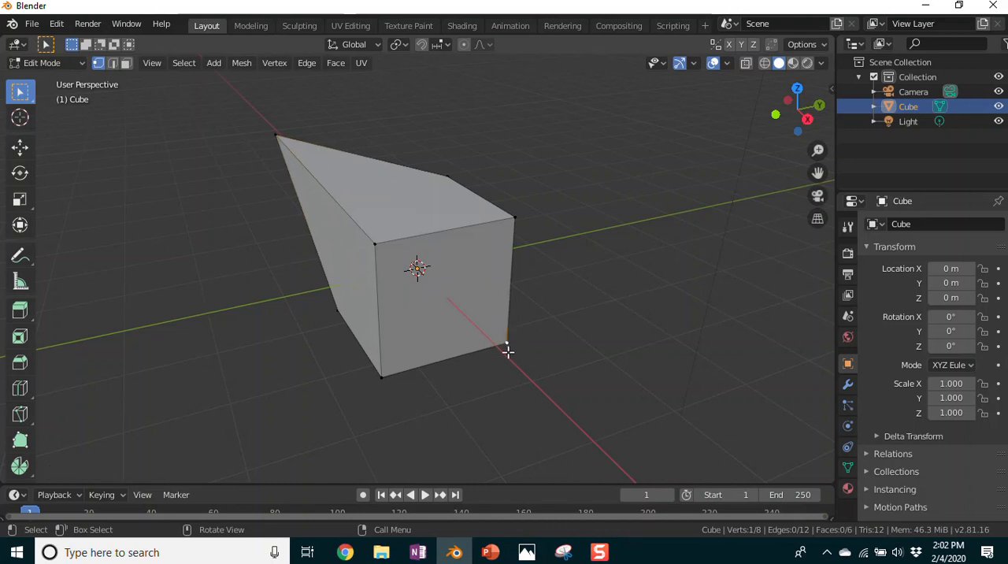
key(g)
click(635, 433)
middle_drag(250, 409, 536, 292)
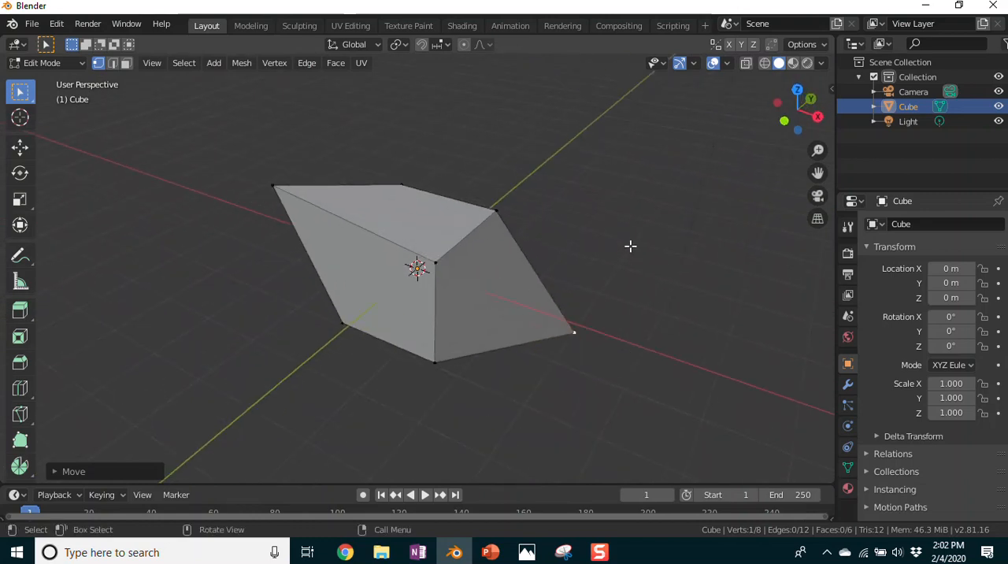
key(ctrl+z)
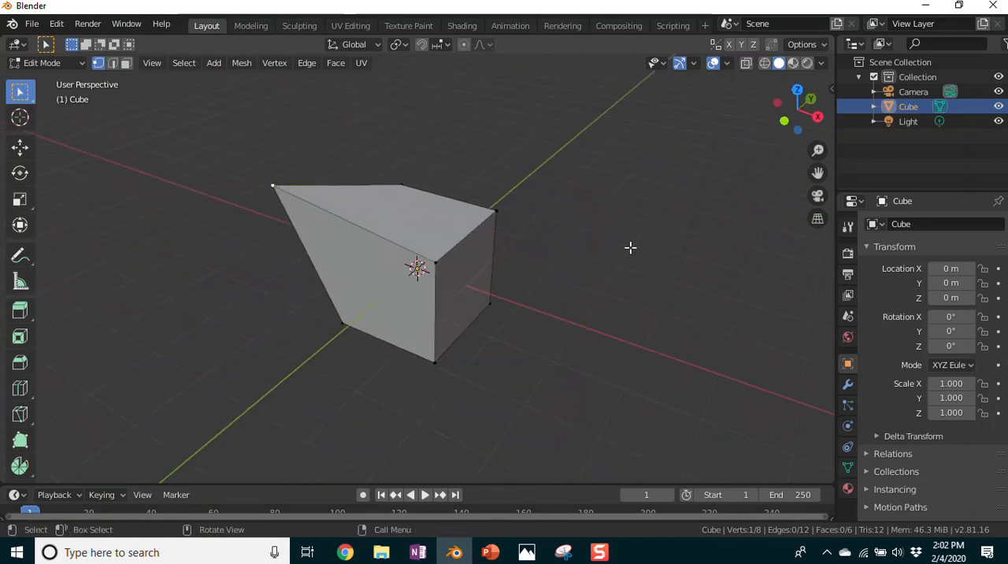
key(ctrl+z)
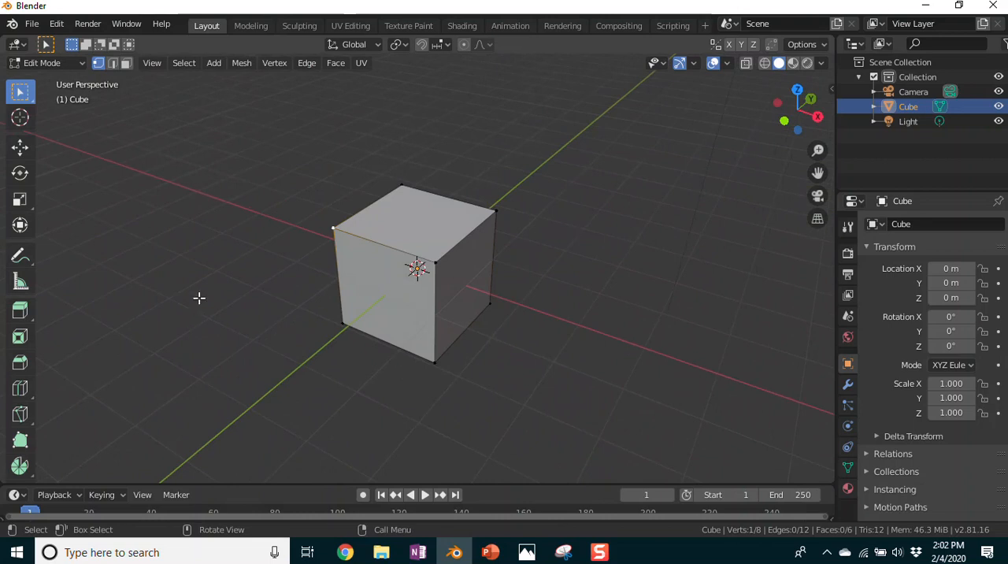
Step: In edge selection, raise the cube's top edge on the front (-Y) side about 1.86 m along the global Z axis
click(112, 63)
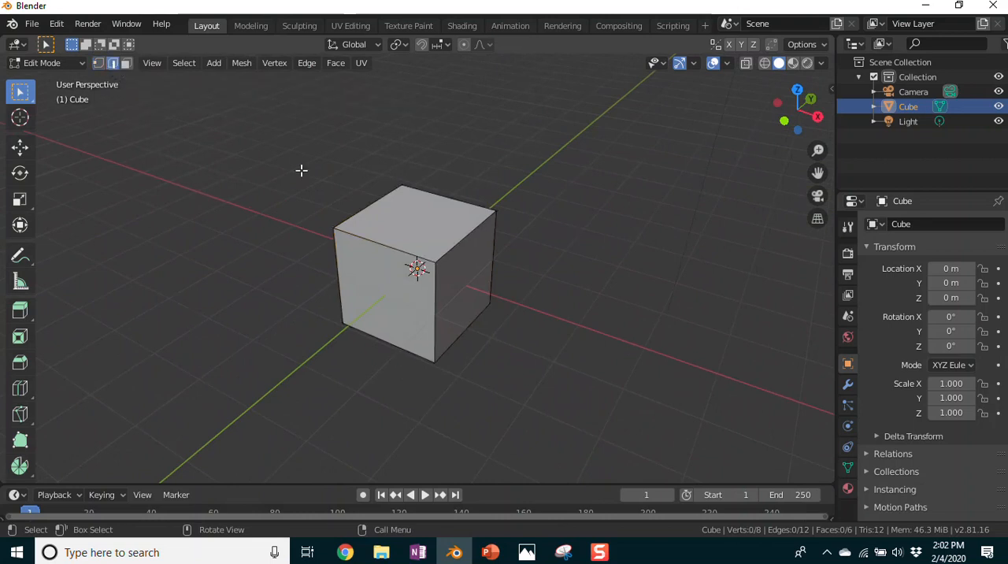
click(387, 249)
key(KP_1)
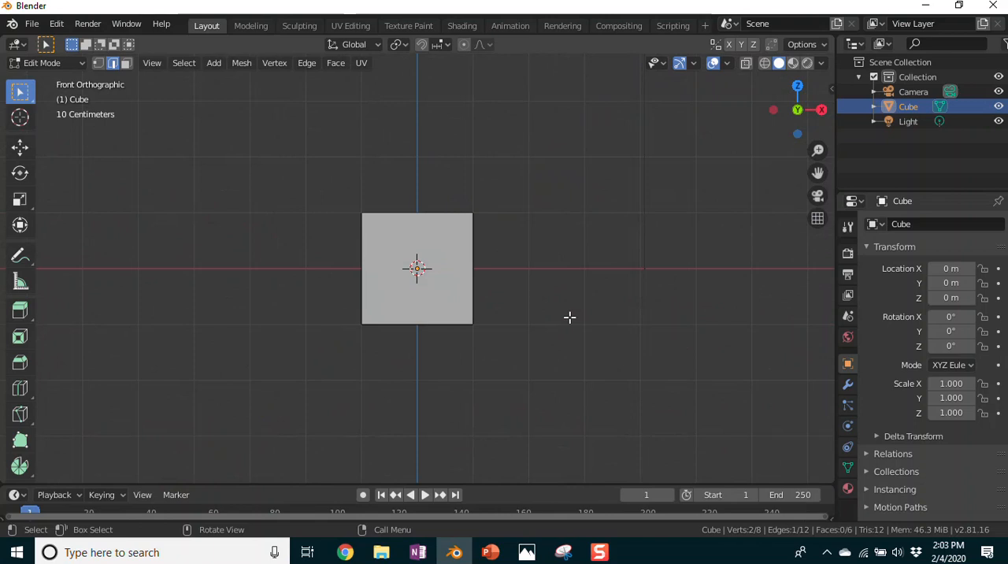
key(KP_3)
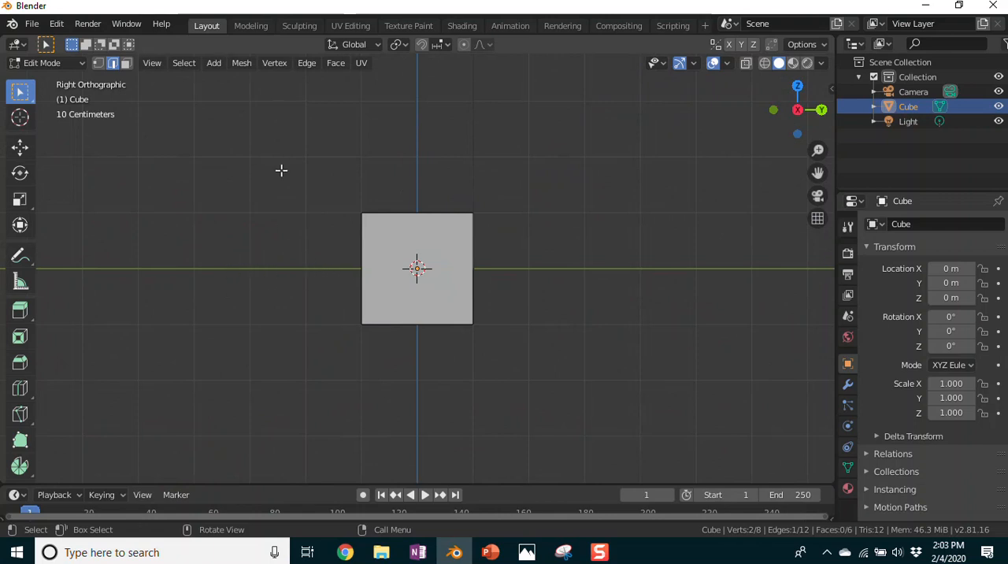
key(g)
key(z)
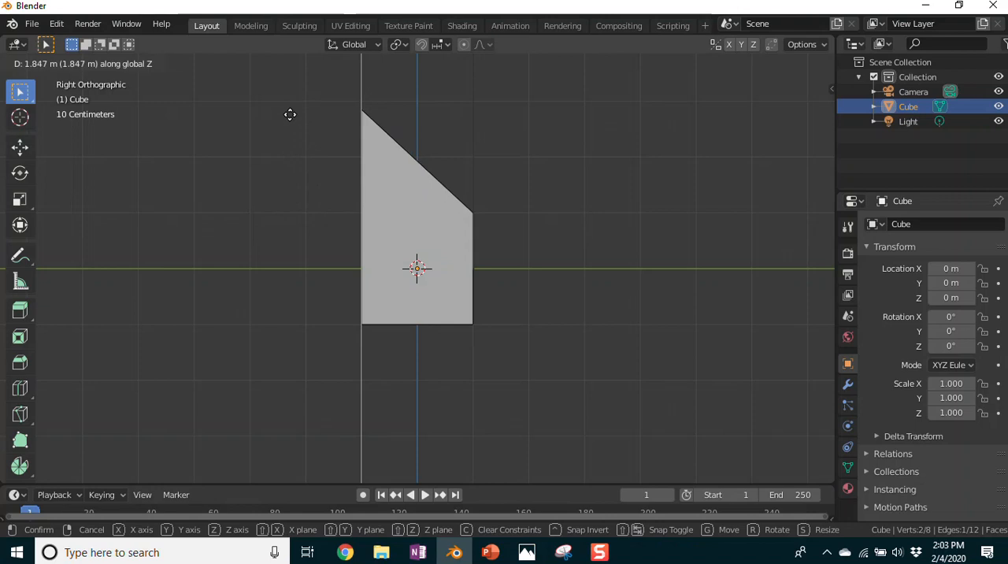
click(291, 113)
Step: Show the sloped block in Right Orthographic view and return it to Object Mode
middle_drag(543, 226, 601, 291)
key(KP_3)
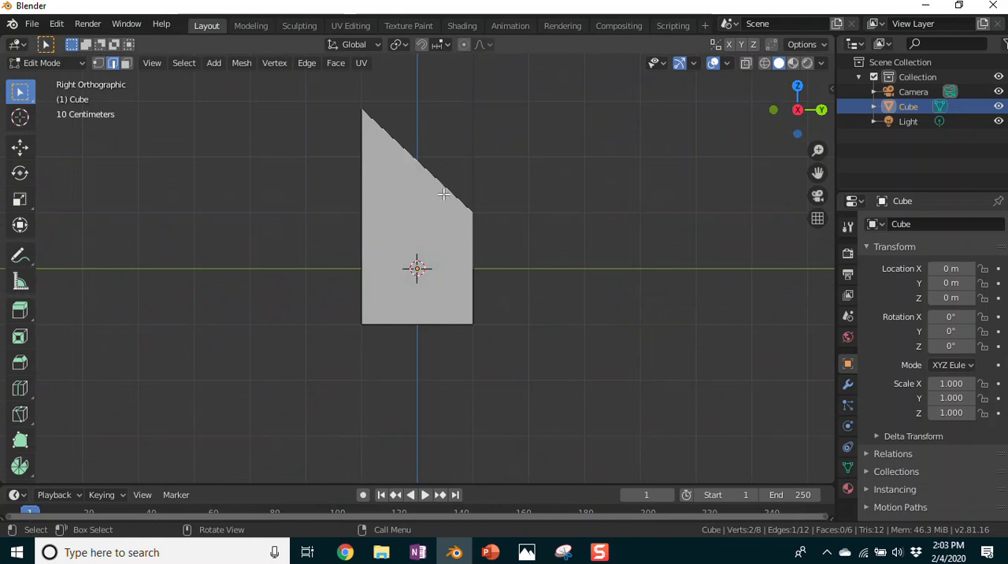
middle_drag(552, 203, 556, 246)
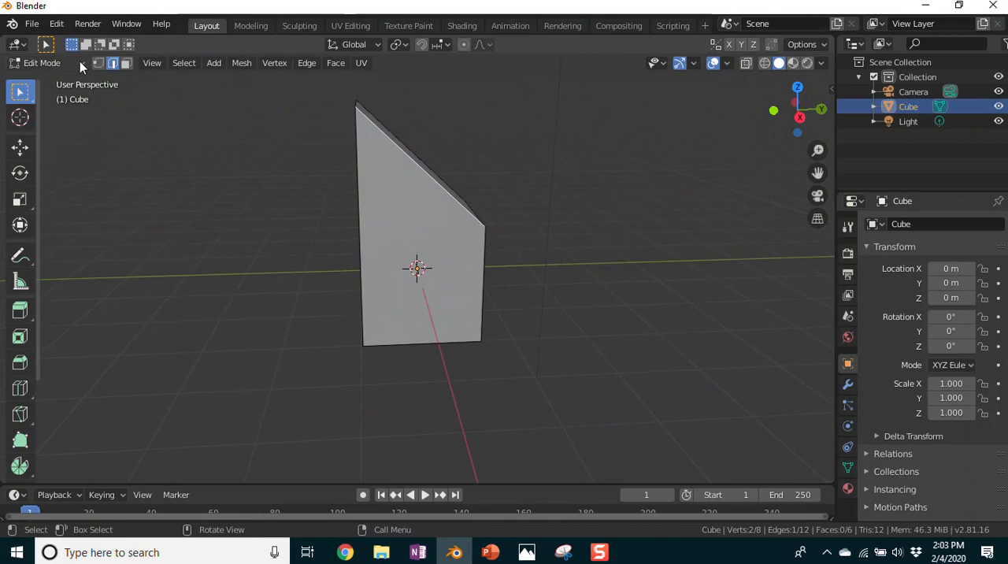
key(KP_3)
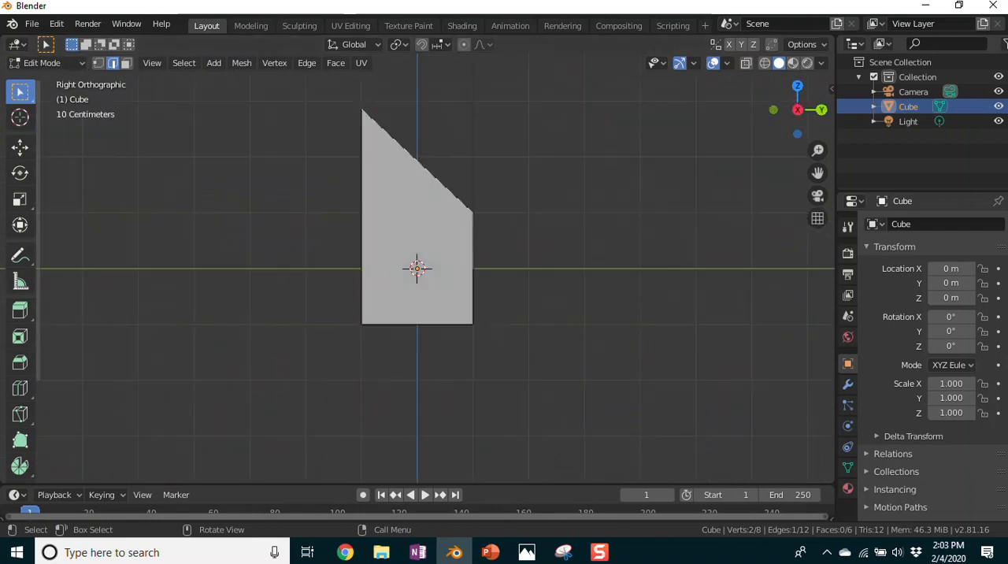
click(82, 64)
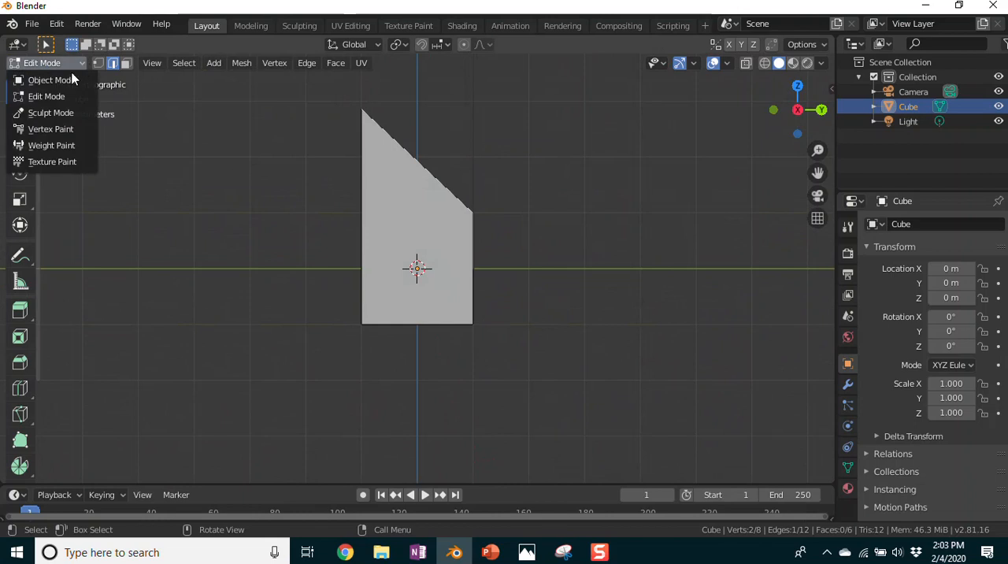
click(66, 82)
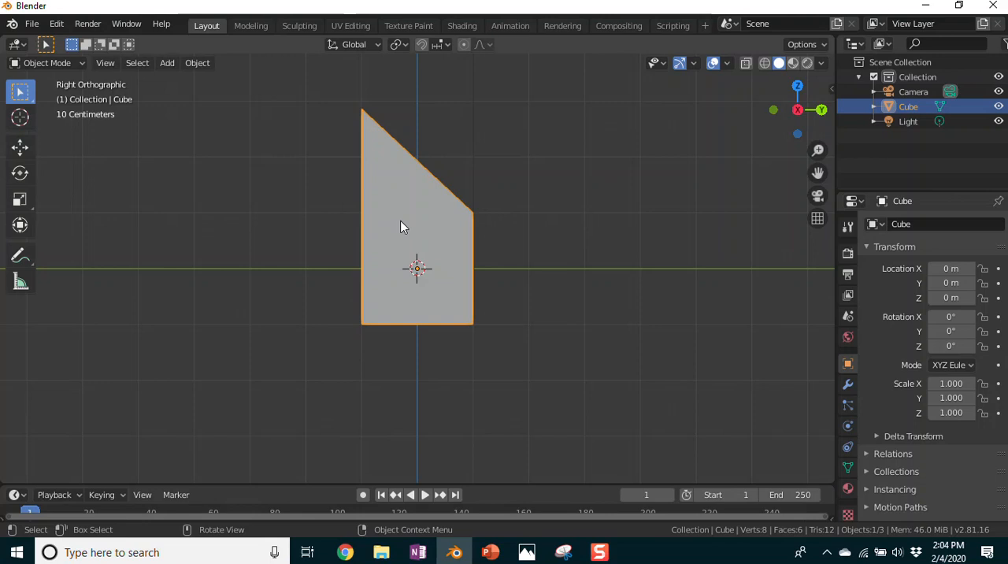
Step: Try duplicating the sloped block in place, and undo the duplication
key(shift+d)
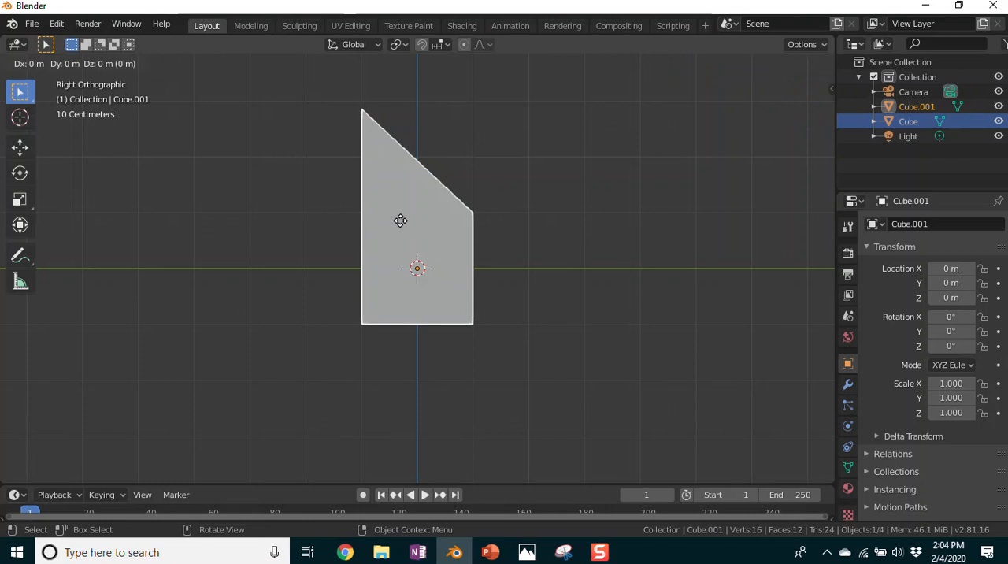
click(401, 220)
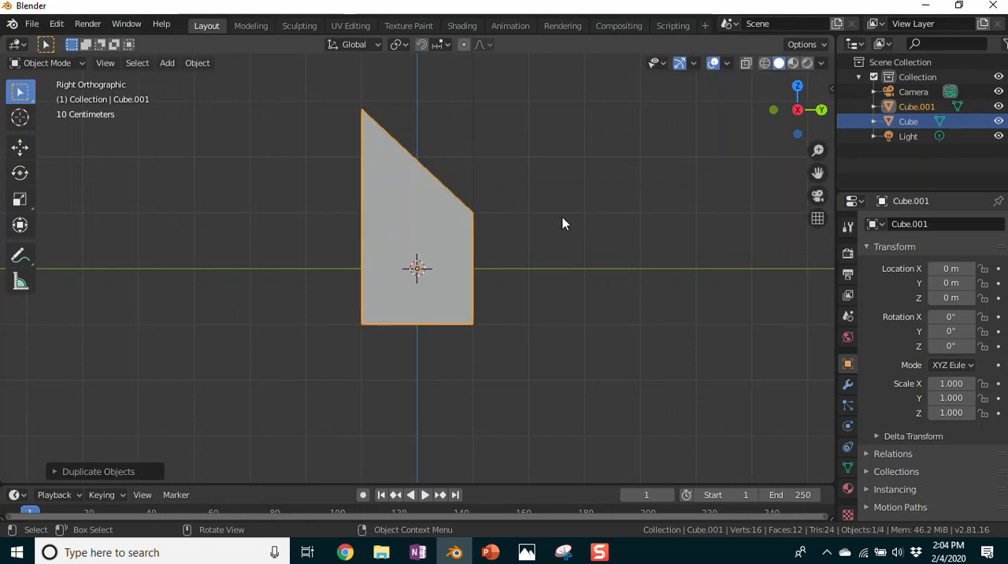
key(ctrl+z)
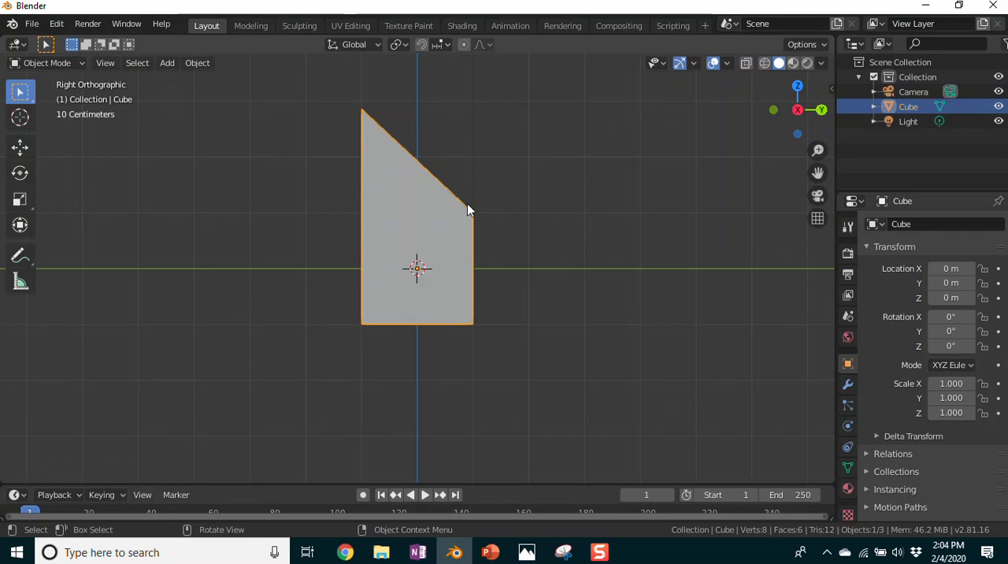
Step: Duplicate the sloped block to a spot about 2.72 m along Y and 0.50 m along Z, and delete that copy
key(shift+d)
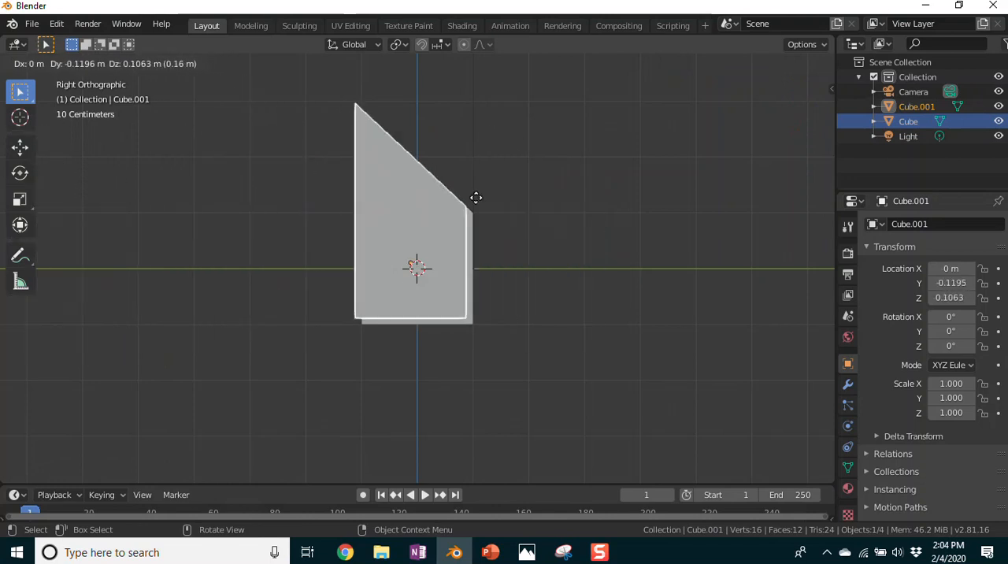
click(620, 178)
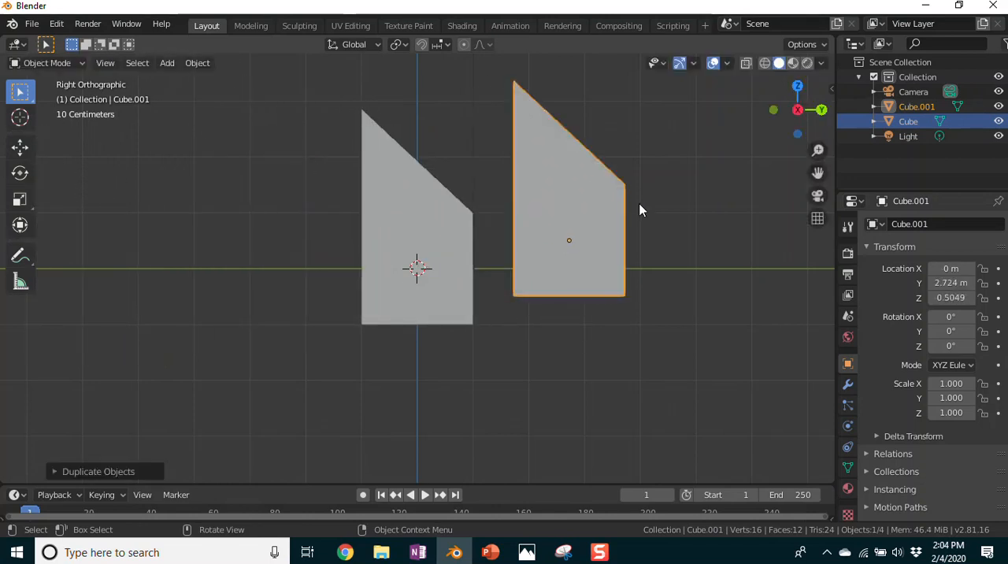
key(Delete)
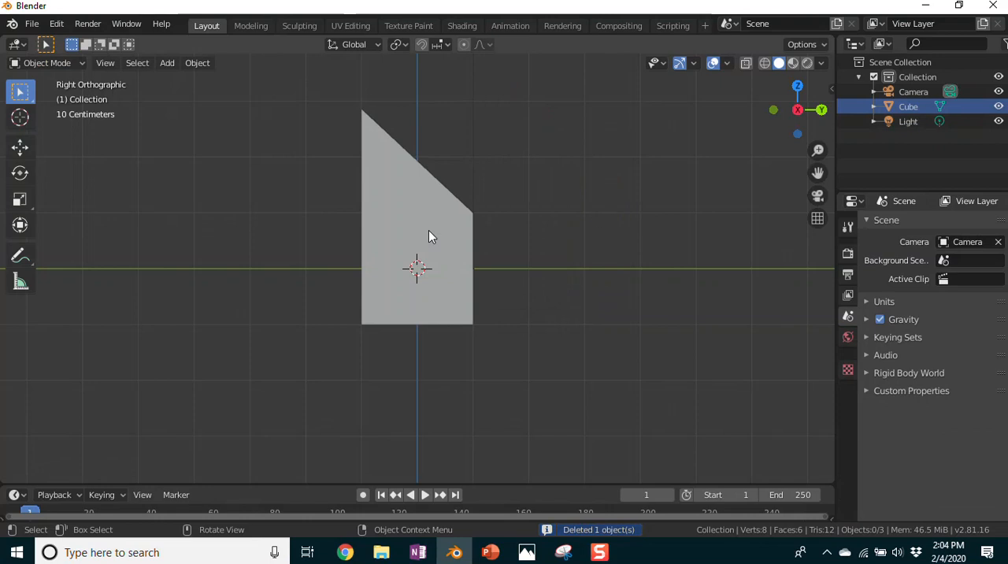
Step: Select the sloped block and duplicate it, keeping the copy exactly at the original's position
key(shift+d)
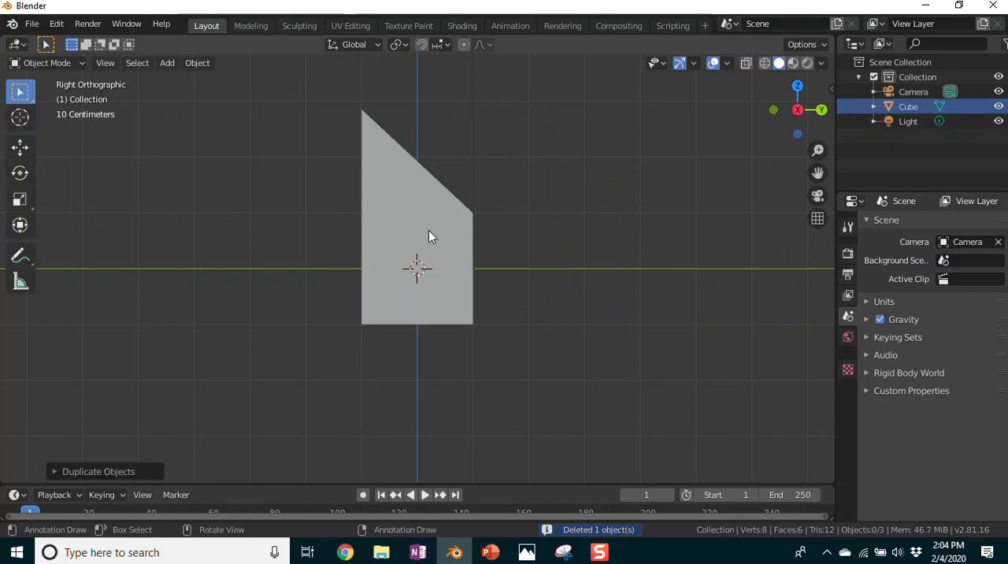
click(428, 230)
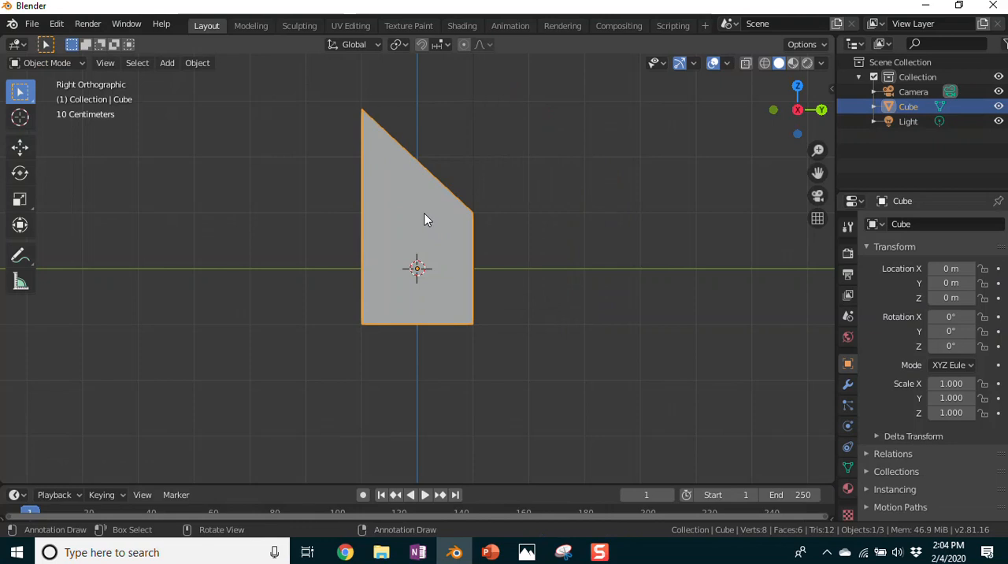
key(shift+d)
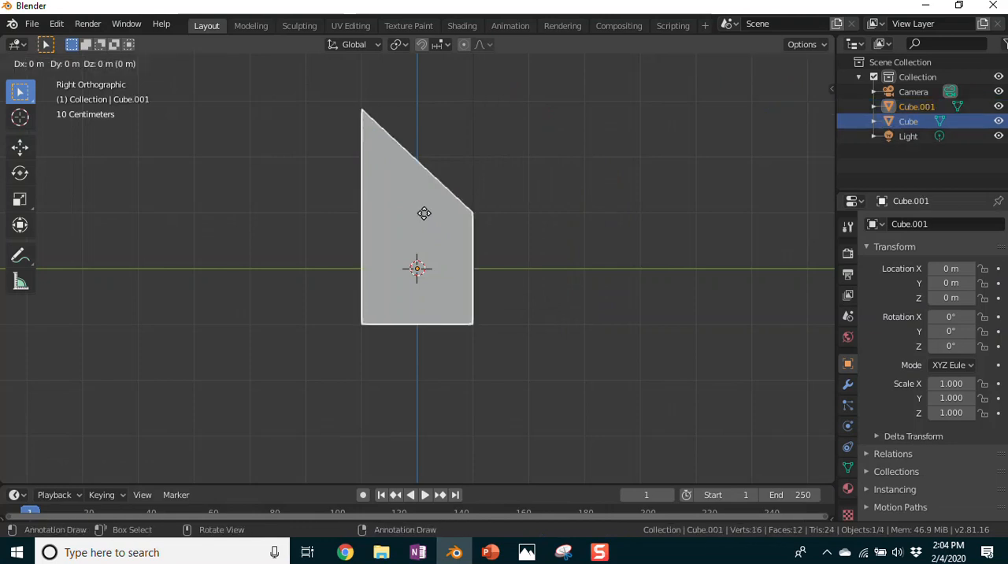
right_click(424, 213)
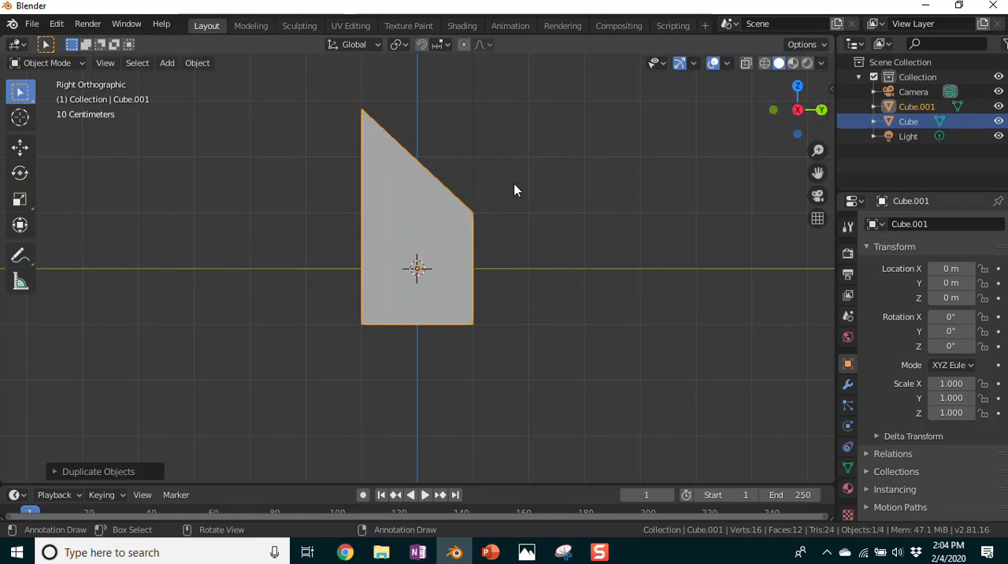
Step: Set the duplicated block's Z rotation to 180° in its transform properties
drag(832, 89, 653, 111)
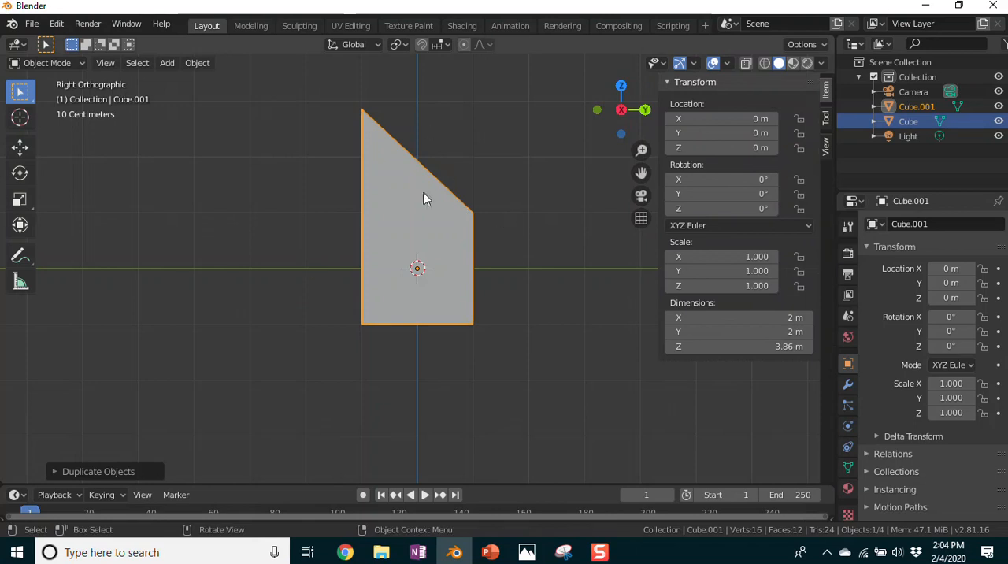
click(748, 209)
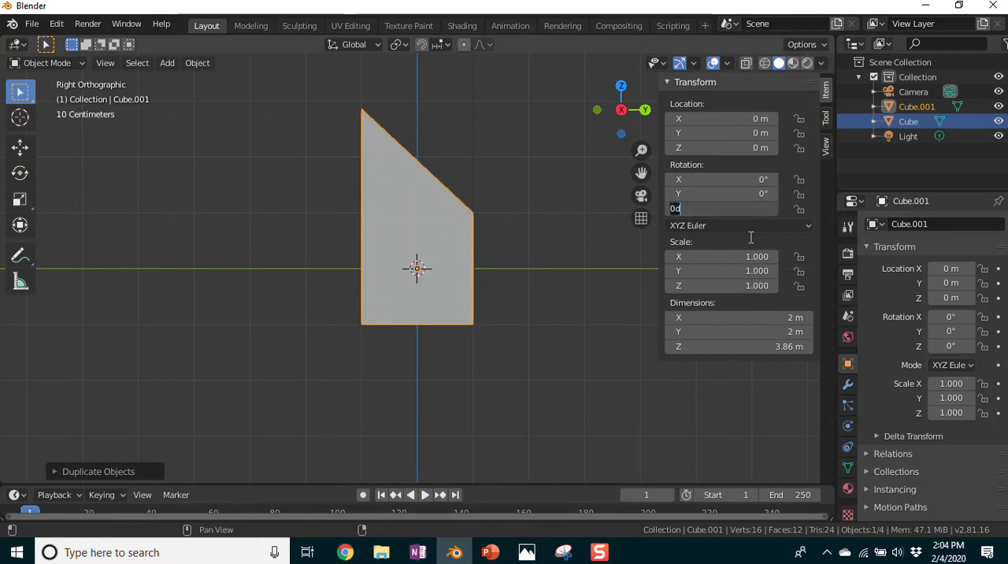
text(18)
key(Return)
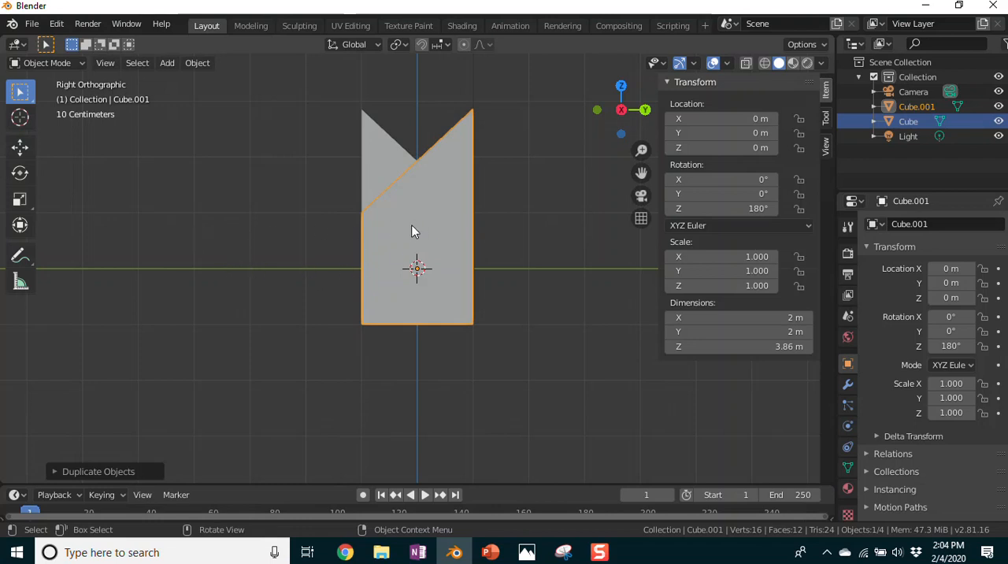
Step: Move the rotated duplicate about -2.01 m along Y so it meets the original block at the roof peak
key(g)
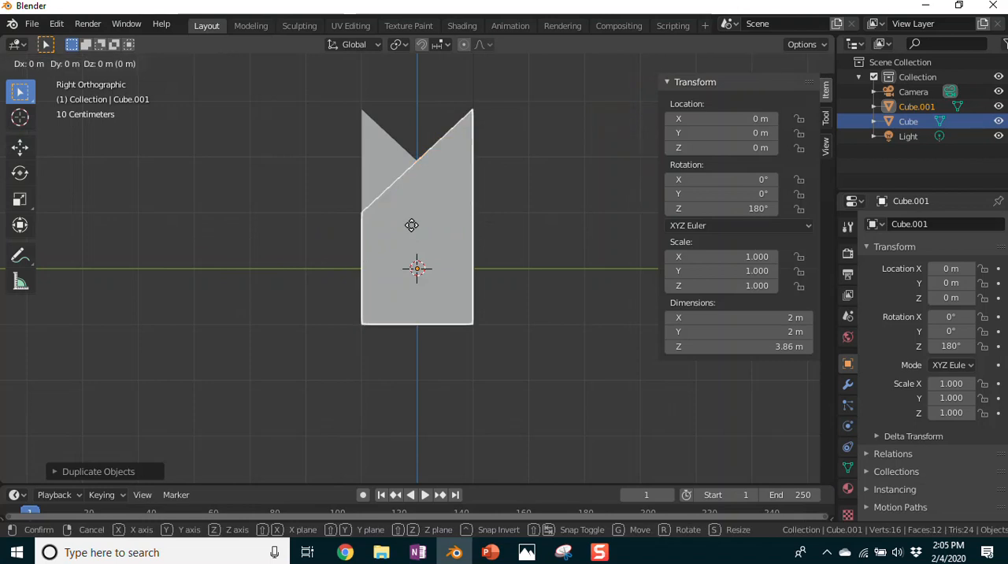
key(y)
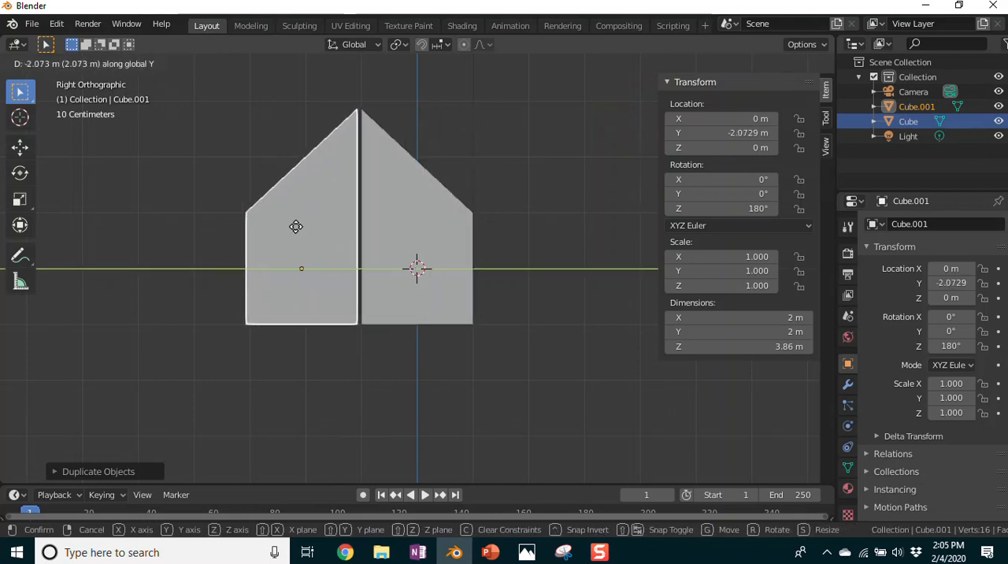
click(299, 228)
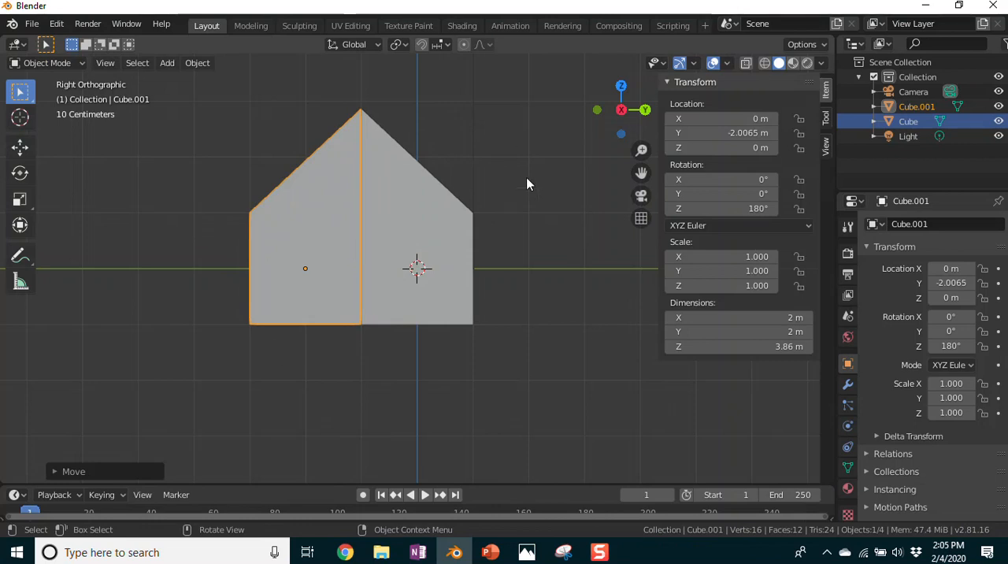
mouse_move(556, 162)
middle_down()
mouse_move(554, 232)
mouse_move(516, 288)
mouse_move(405, 300)
mouse_move(271, 267)
mouse_move(225, 180)
mouse_move(179, 167)
mouse_move(203, 242)
mouse_move(512, 275)
mouse_move(592, 155)
mouse_move(439, 211)
mouse_move(553, 272)
mouse_move(532, 260)
mouse_move(571, 181)
mouse_move(565, 186)
mouse_move(562, 166)
mouse_move(525, 180)
mouse_move(439, 244)
mouse_move(228, 283)
mouse_move(225, 189)
mouse_move(472, 272)
mouse_move(572, 173)
mouse_move(546, 173)
middle_up()
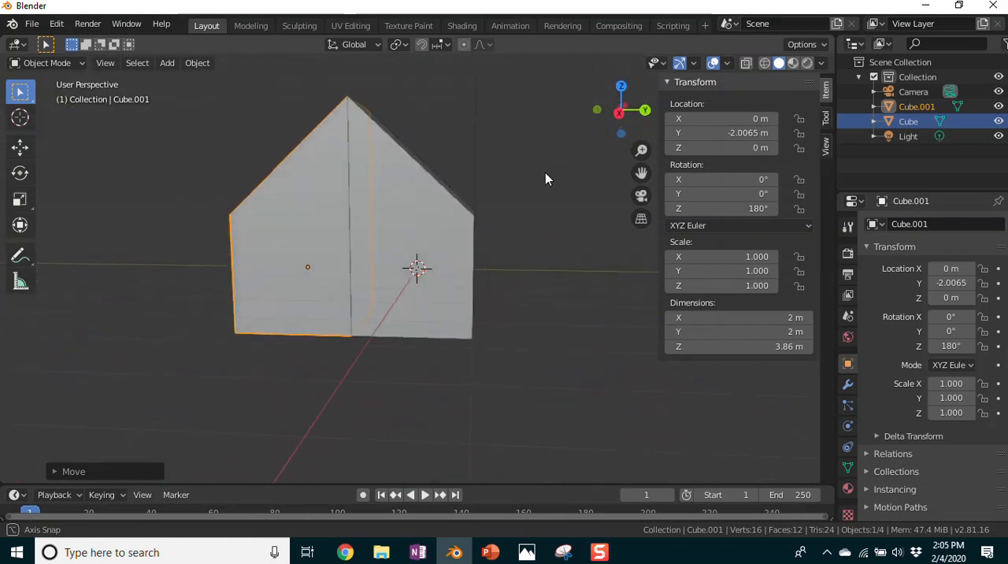
middle_drag(586, 329, 542, 211)
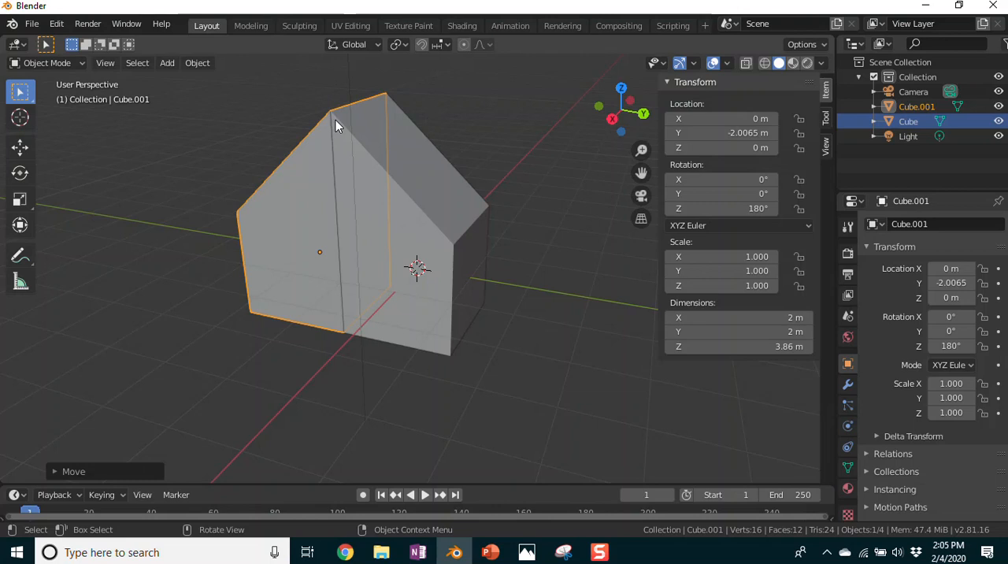
Step: Select both sloped blocks in Object Mode and join them into a single house-shaped object
click(50, 63)
click(298, 214)
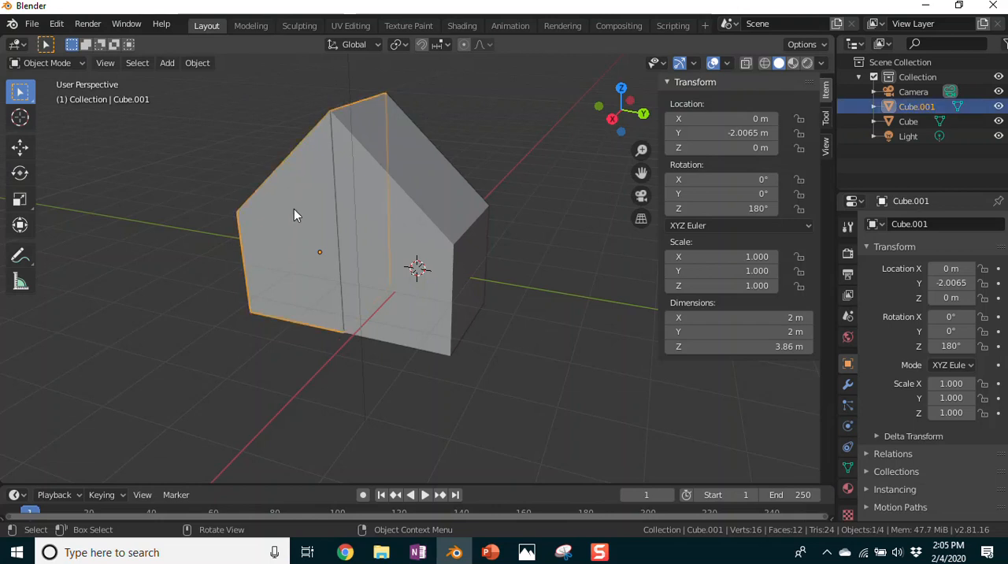
shift+click(391, 217)
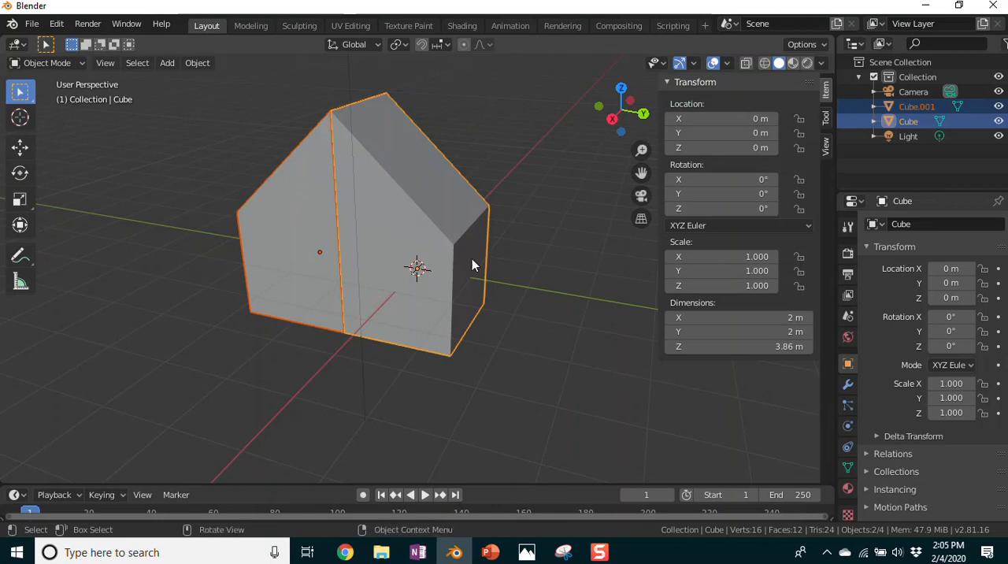
right_click(155, 187)
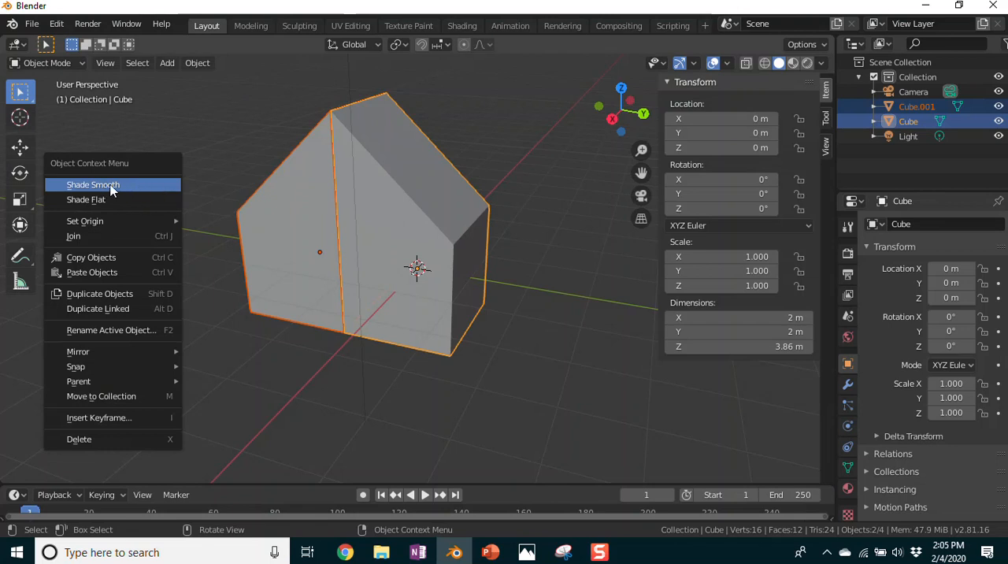
click(80, 238)
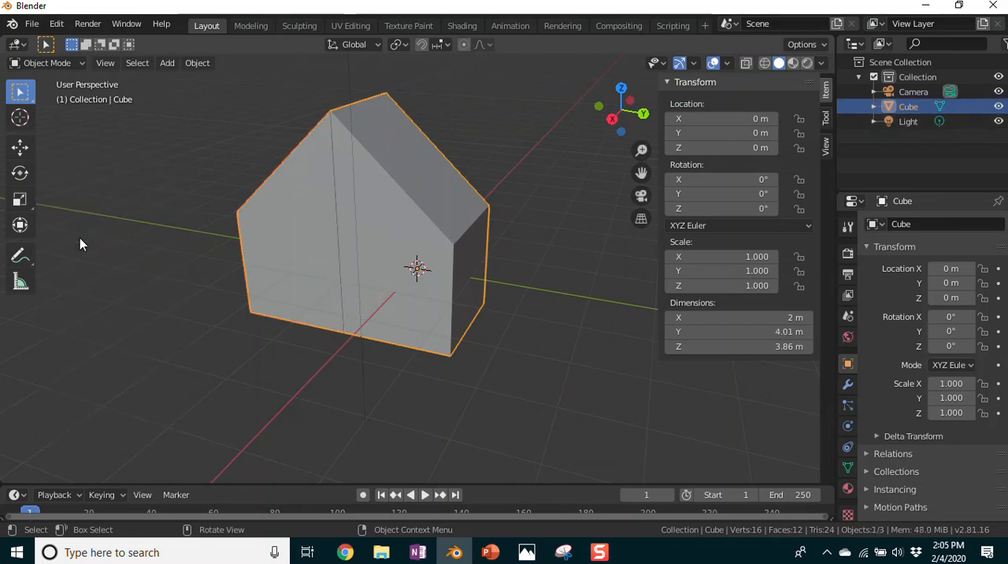
Step: Move the joined house freely to about X -0.65 m, Y 0.47 m, Z 0.93 m
click(49, 62)
key(g)
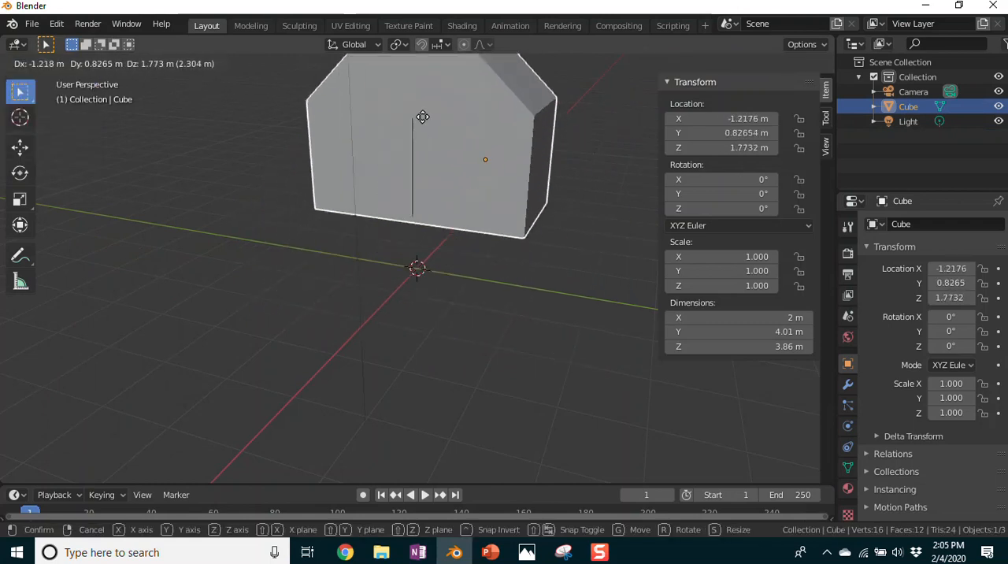
click(396, 170)
mouse_move(541, 297)
middle_down()
mouse_move(308, 339)
mouse_move(216, 182)
mouse_move(225, 223)
mouse_move(508, 312)
mouse_move(597, 360)
mouse_move(536, 294)
mouse_move(549, 289)
middle_up()
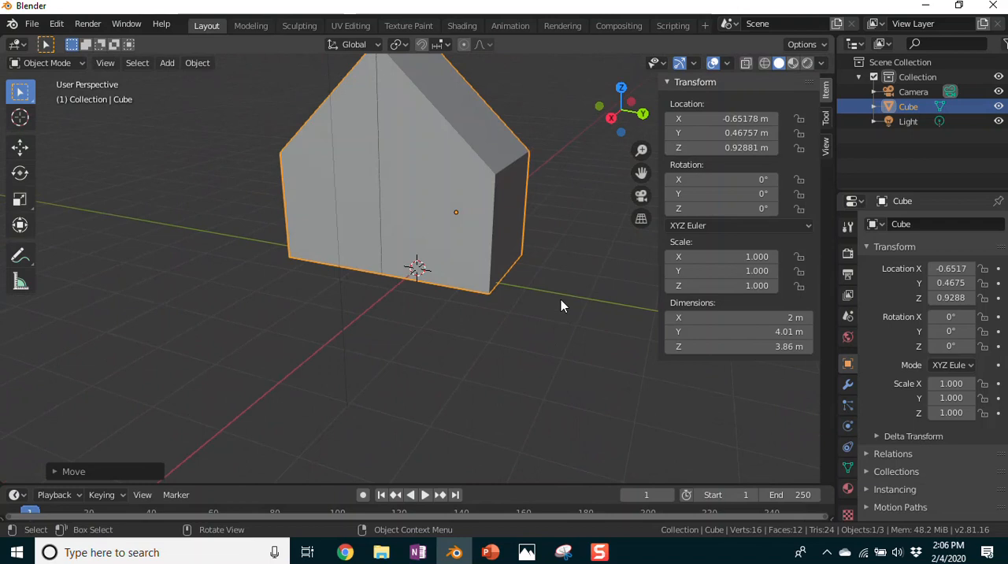
shift+scroll(561, 300, up, 4)
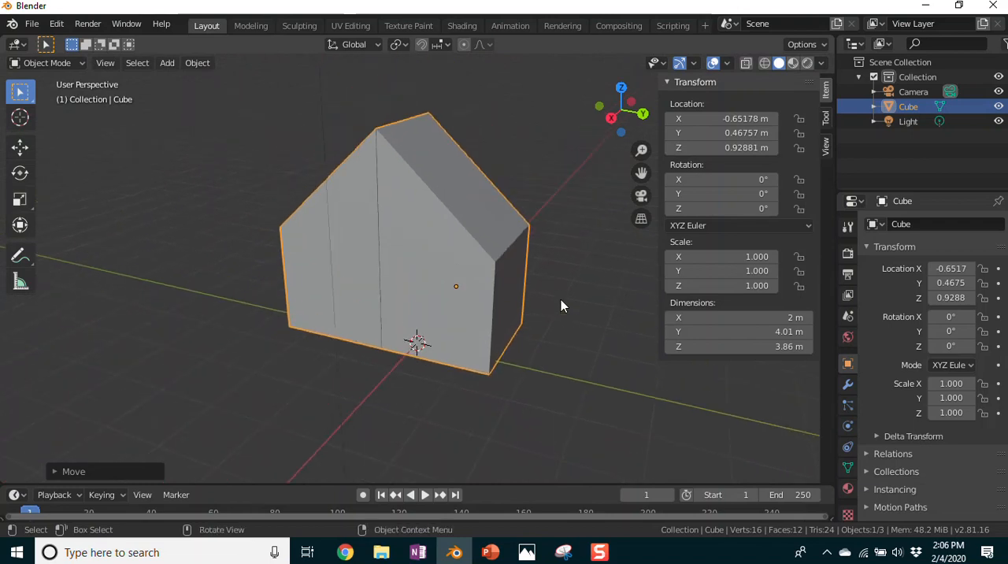
Step: Add a plane mesh at the origin and scale it up about 29.3 times as the ground
click(167, 64)
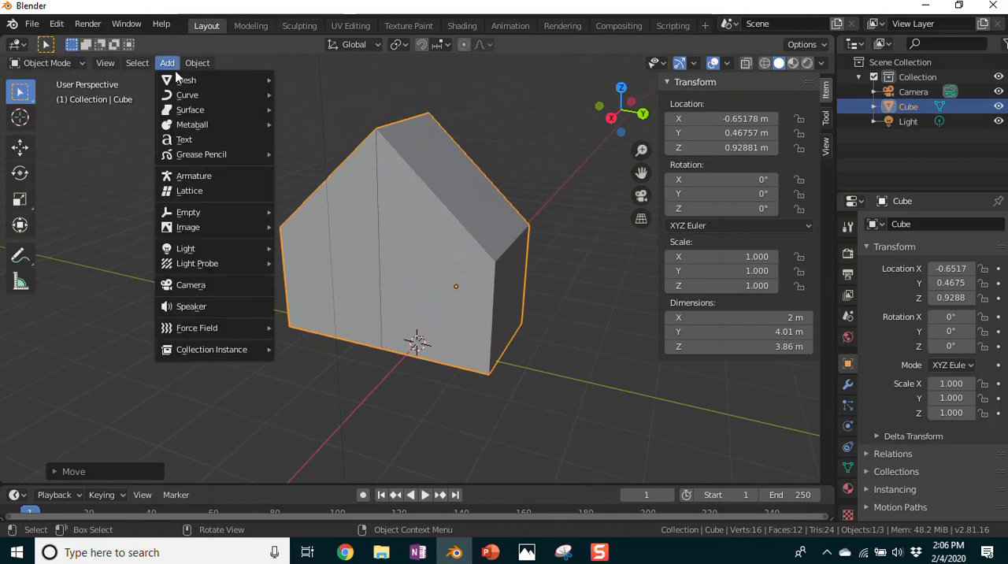
mouse_move(180, 79)
click(308, 81)
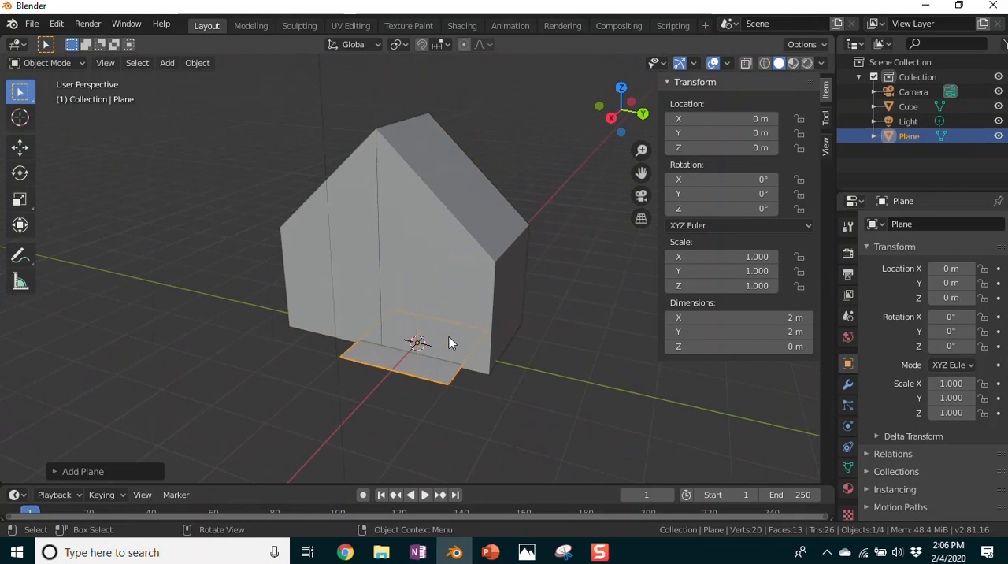
key(s)
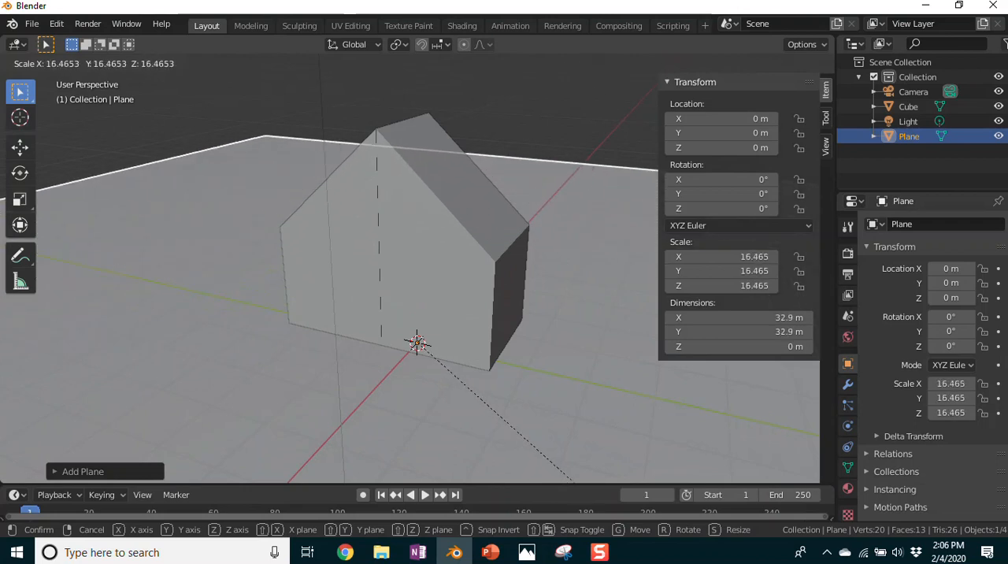
click(387, 380)
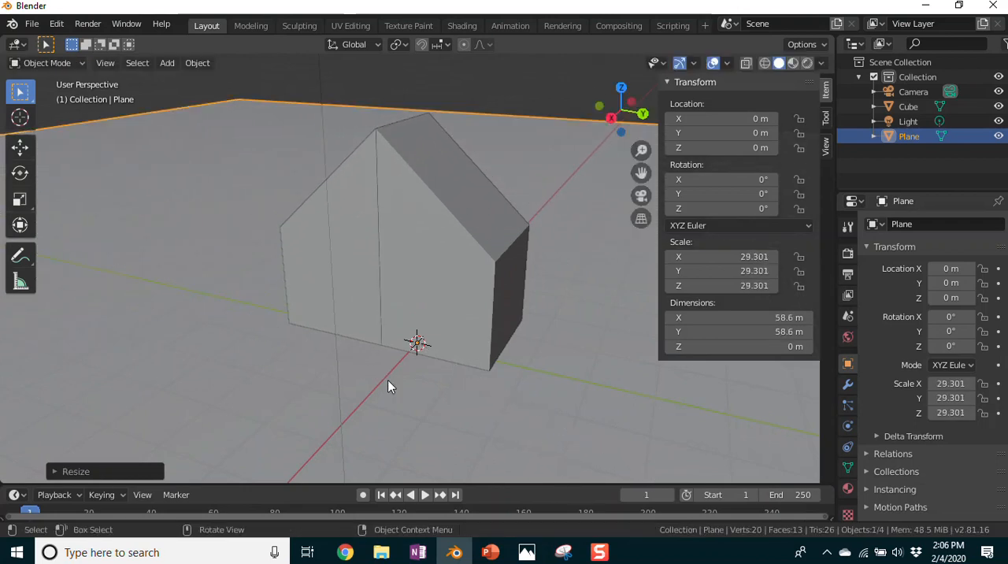
click(612, 278)
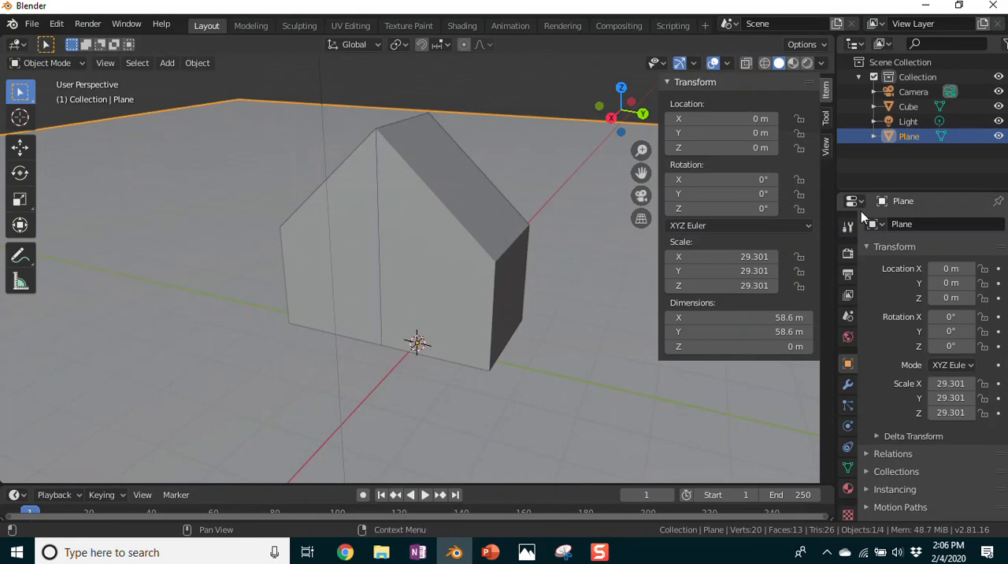
Step: Create a new material for the ground plane and name it Grass
click(848, 488)
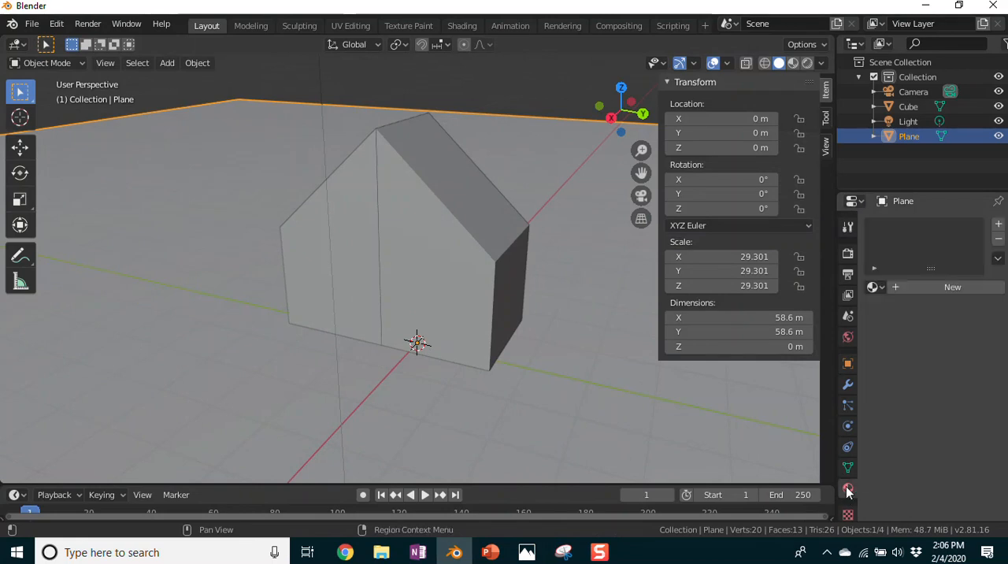
click(897, 285)
click(906, 287)
drag(928, 285, 859, 281)
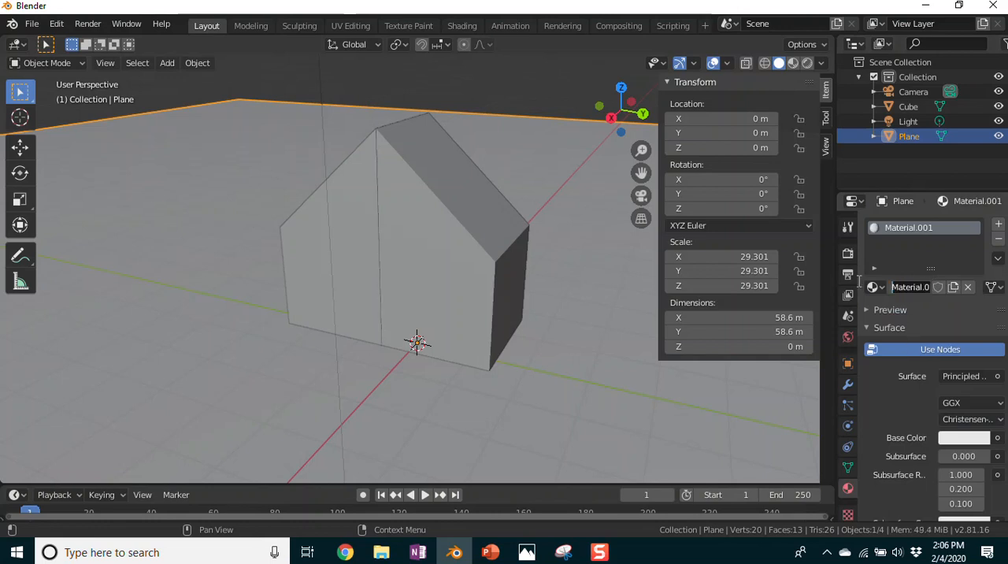
text(Grass)
key(Return)
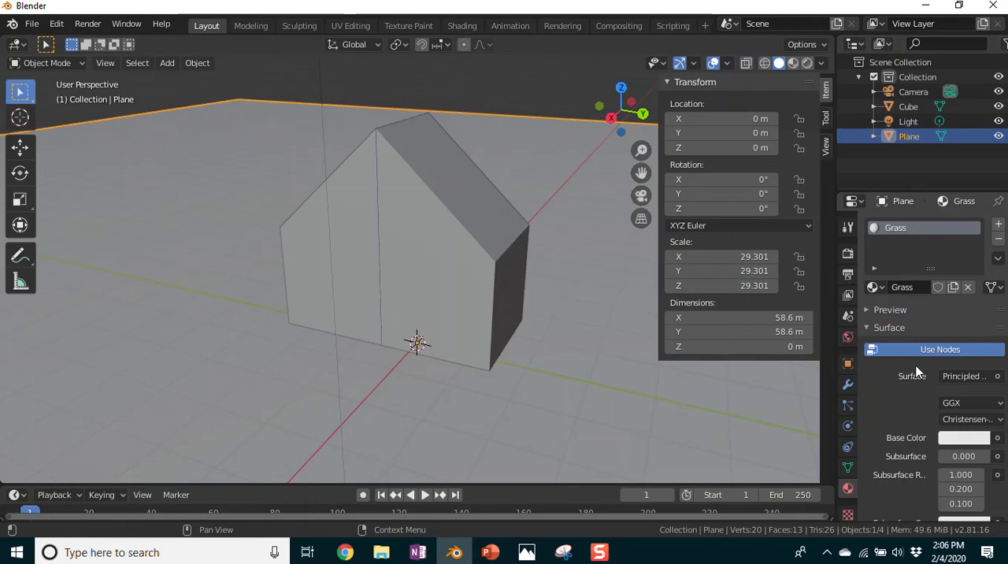
Step: Show the viewport in Material Preview shading and set the Grass material's base color to a dark green
click(794, 64)
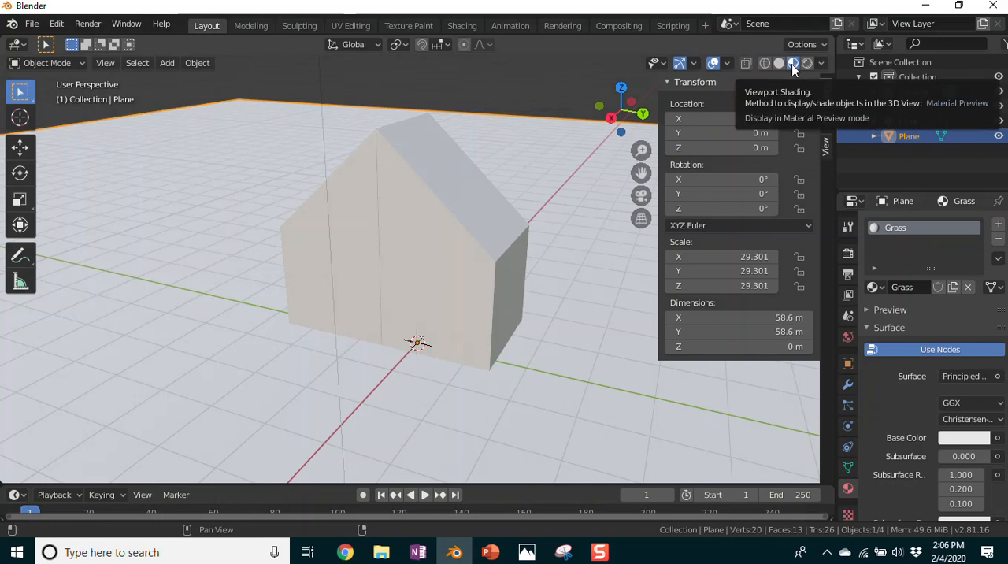
click(960, 440)
mouse_move(917, 285)
mouse_down()
mouse_move(858, 275)
mouse_move(869, 245)
mouse_move(865, 252)
mouse_up()
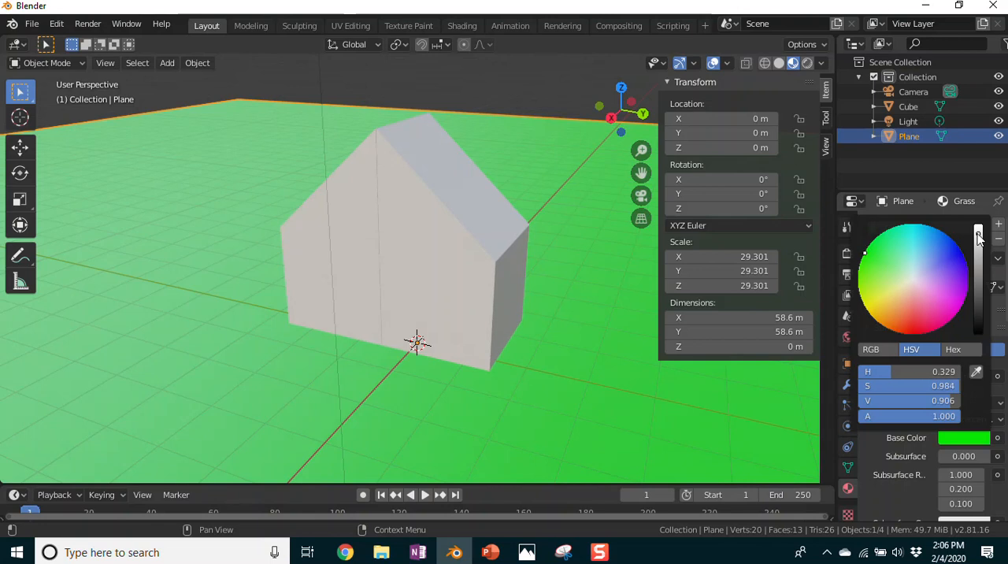
drag(979, 238, 979, 276)
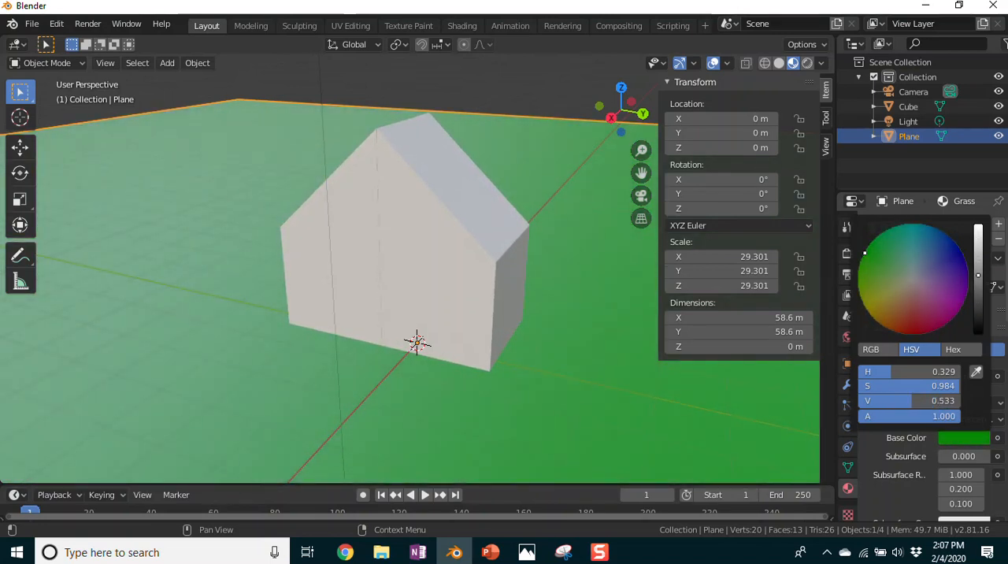
mouse_move(867, 250)
mouse_down()
mouse_move(859, 280)
mouse_move(861, 260)
mouse_up()
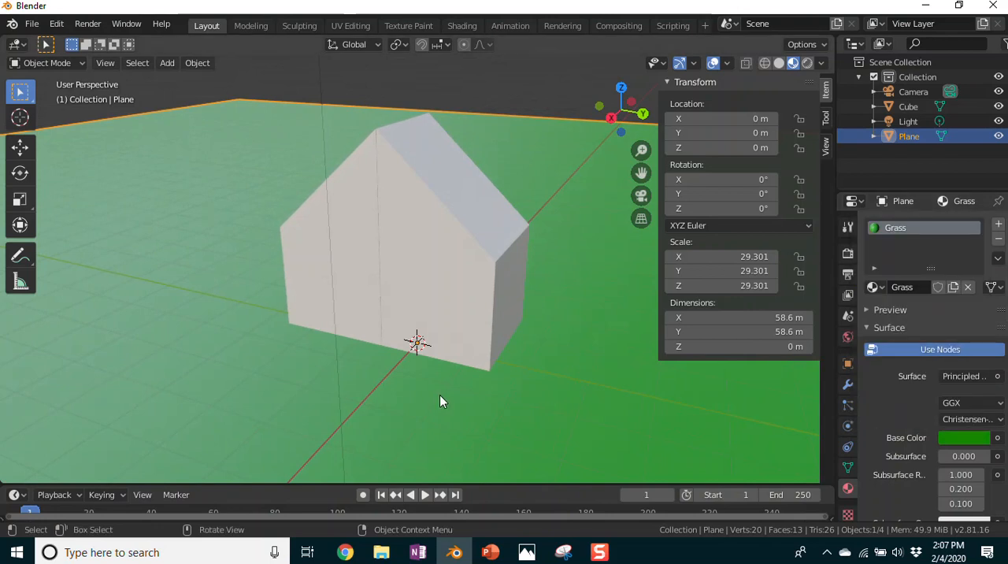
Step: Enter Edit Mode on the house, use face selection and select the sloped roof face on the +Y side
click(404, 239)
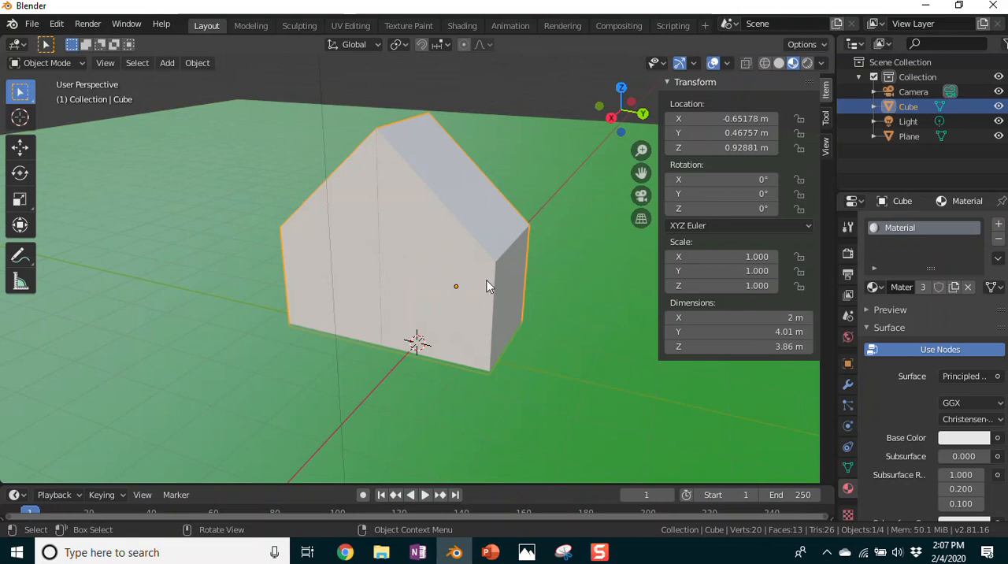
middle_drag(595, 292, 548, 307)
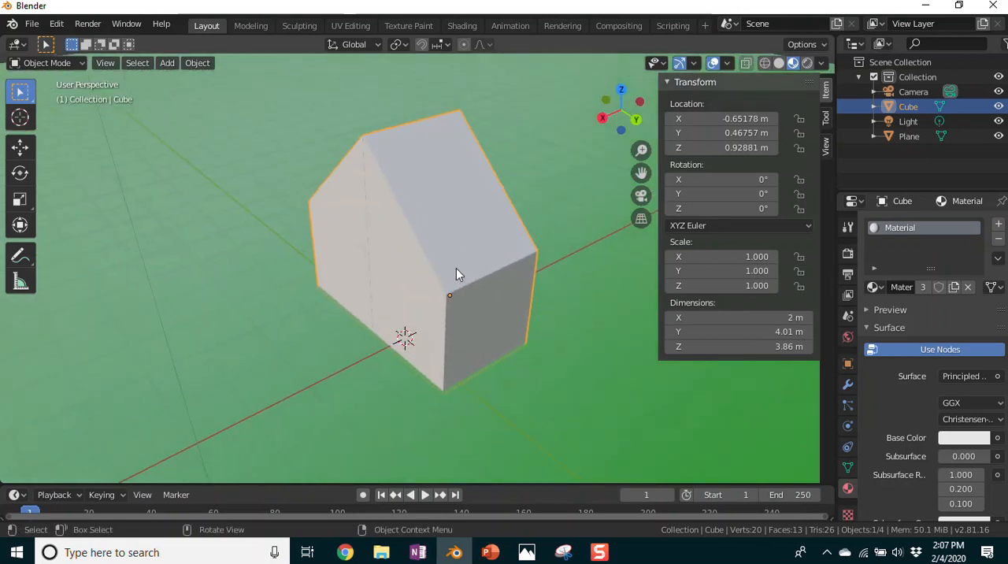
click(48, 63)
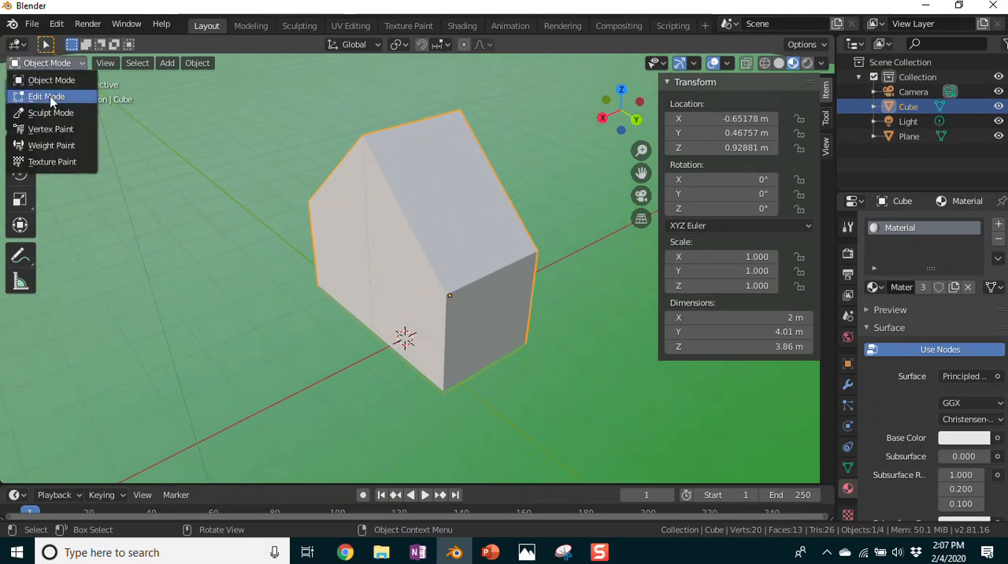
click(56, 101)
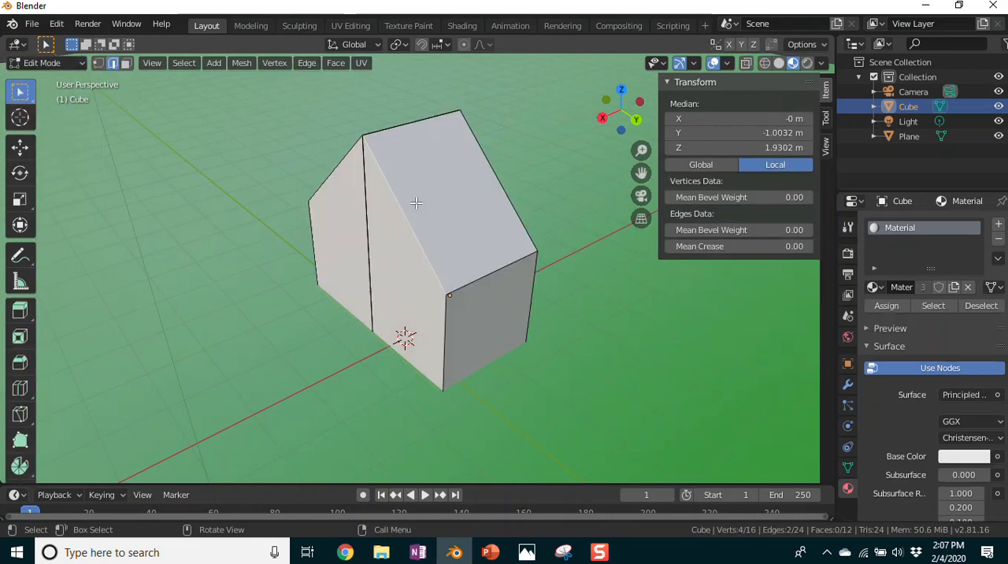
click(126, 65)
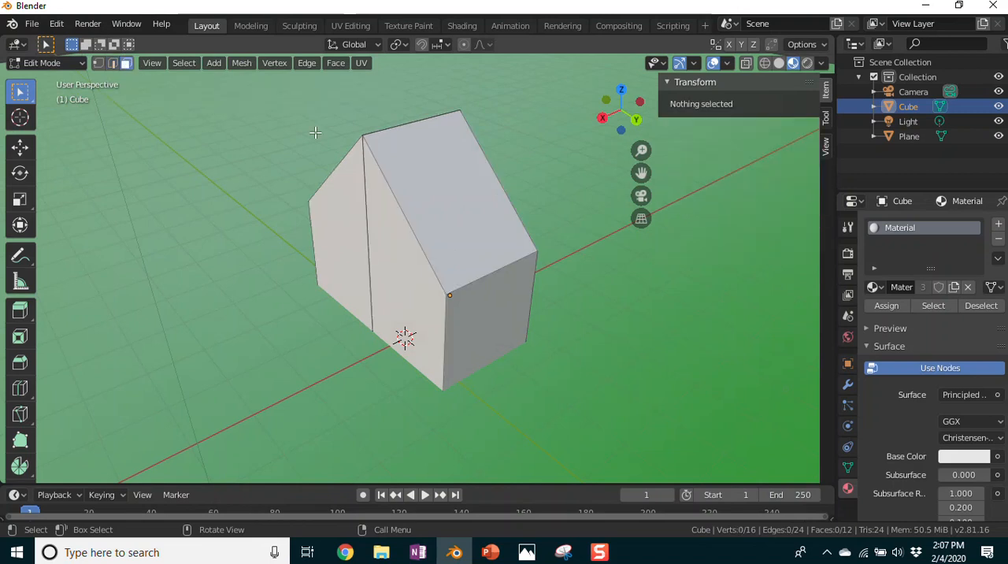
click(447, 181)
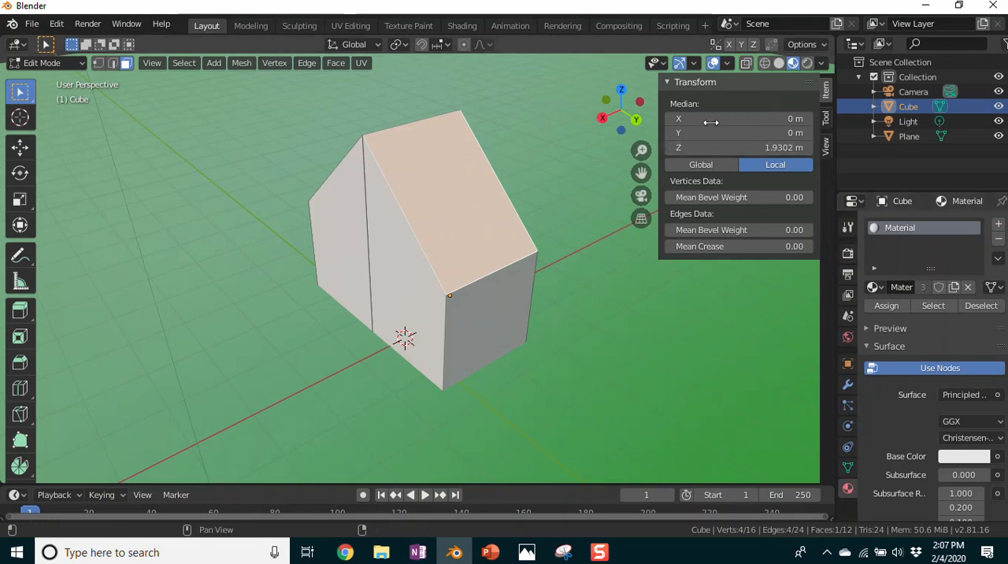
Step: Widen the material properties area, rename the house's material as Roof and set its base color to orange
drag(658, 102, 742, 144)
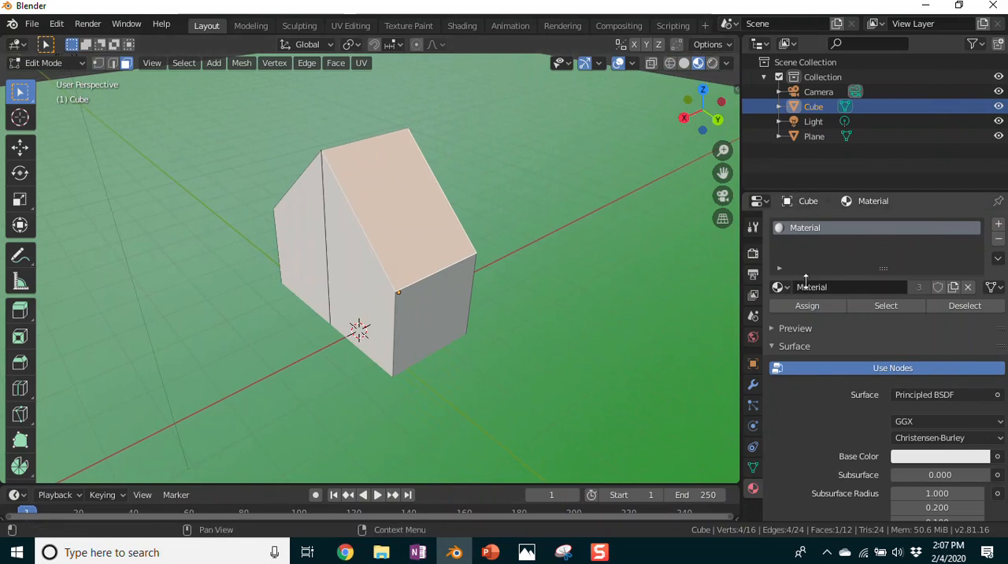
click(817, 287)
click(817, 287)
drag(835, 287, 776, 290)
text(Roof)
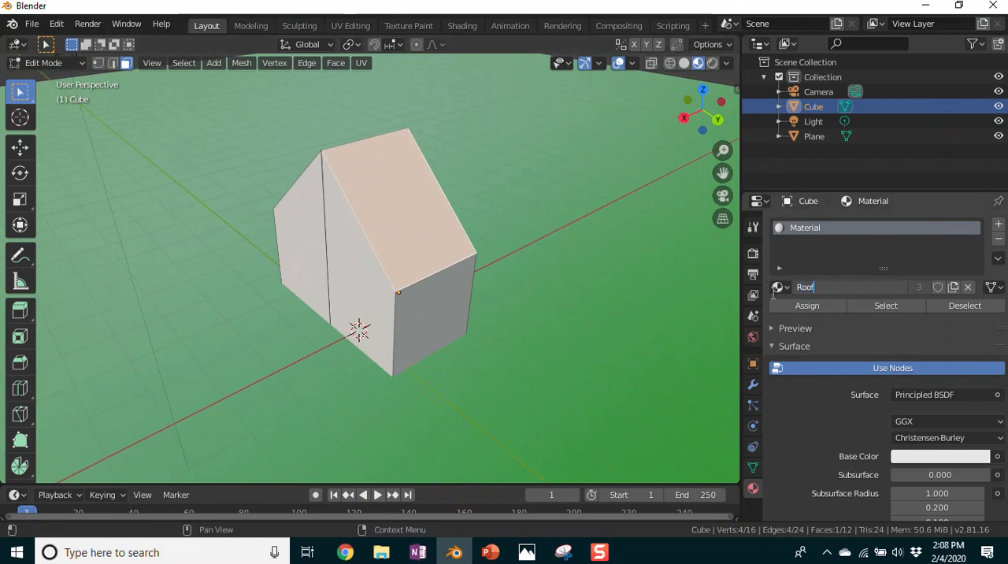
key(Return)
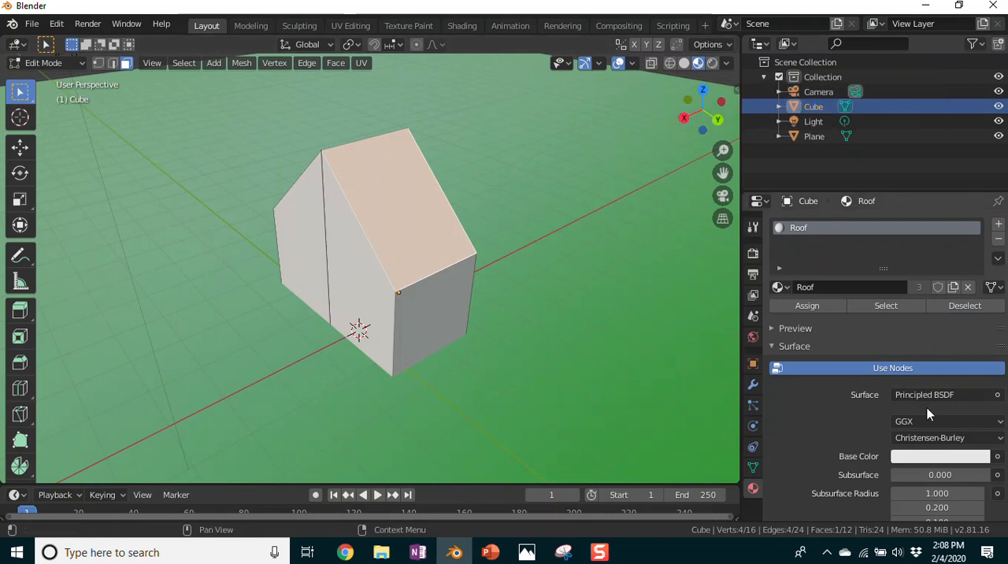
click(921, 458)
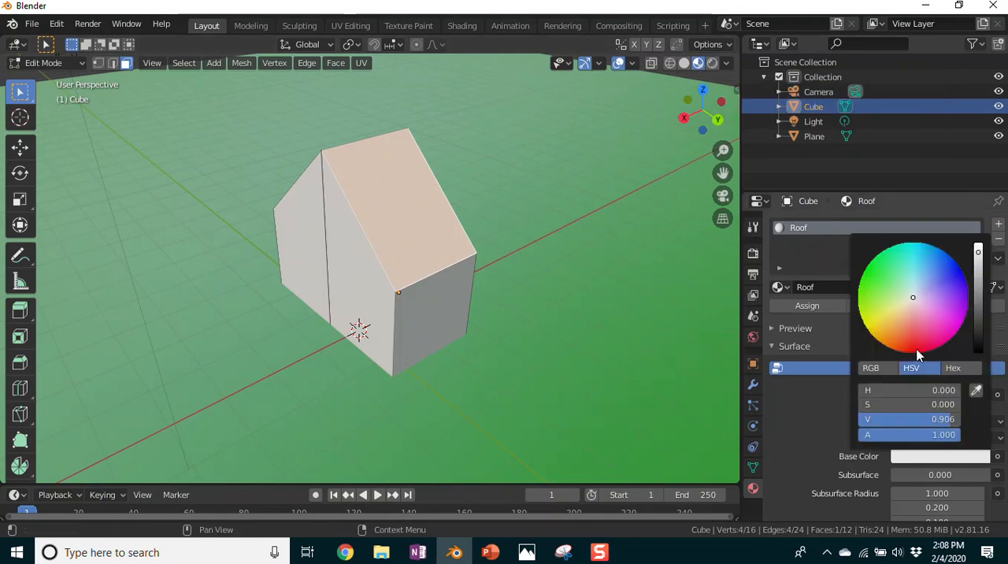
drag(914, 297, 896, 333)
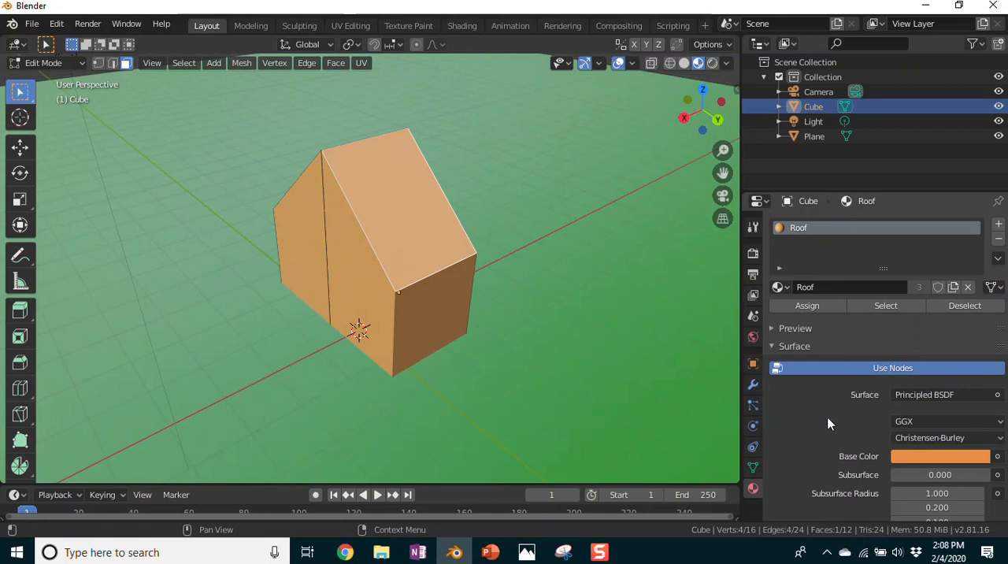
Step: Change the base color of the house's Roof material to a light pink-magenta
click(949, 458)
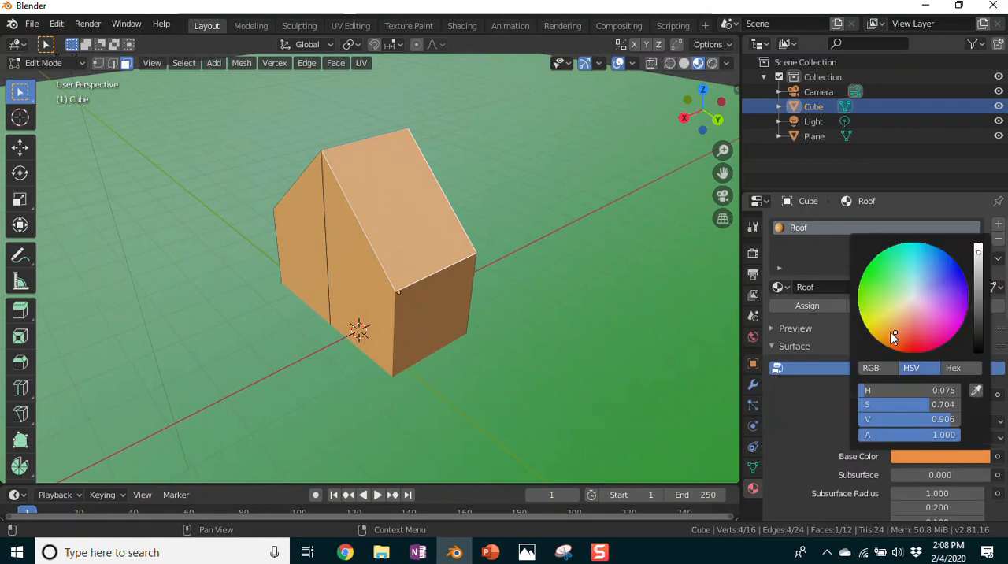
drag(896, 332, 936, 309)
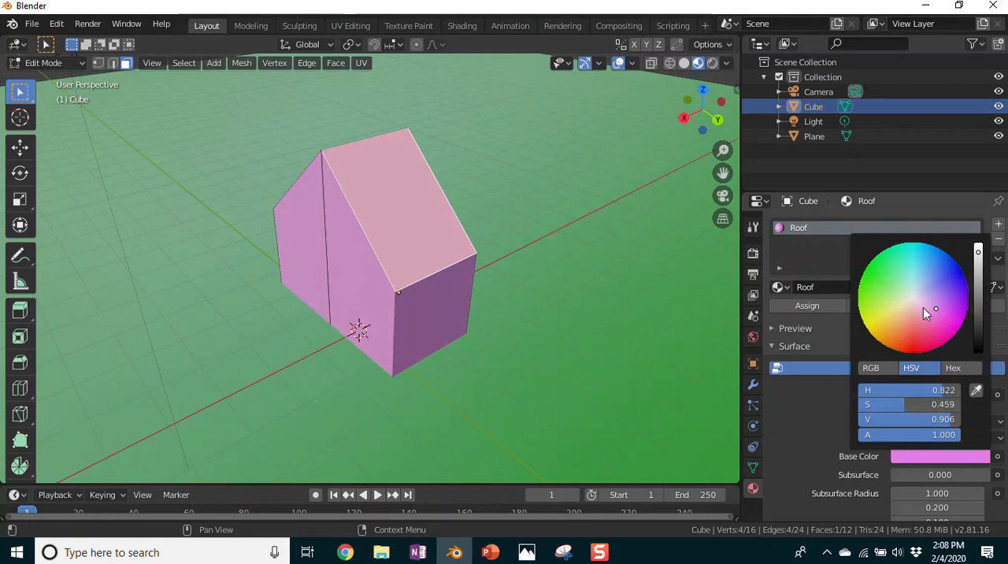
click(816, 423)
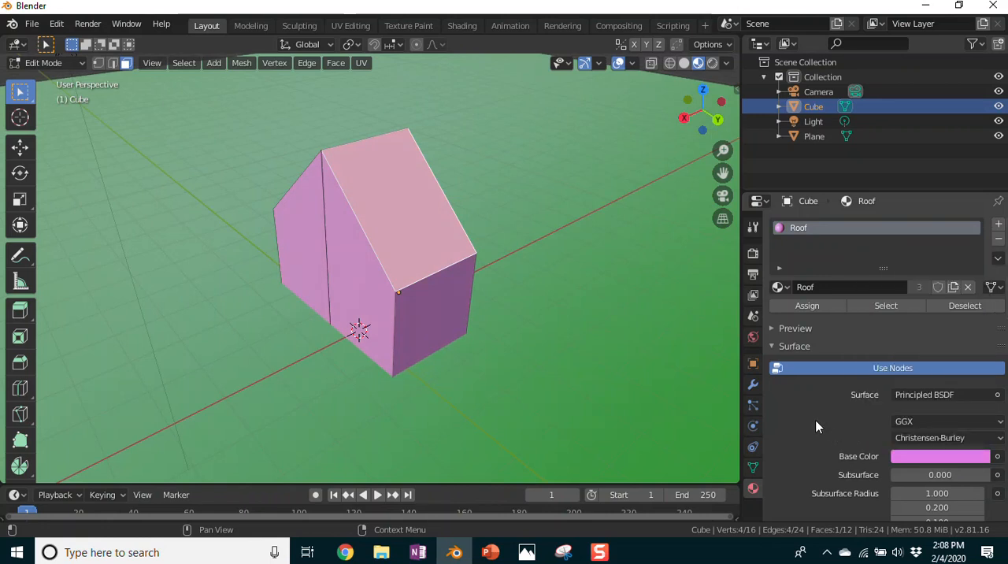
Step: Add a second material slot to the house and rename the pink material in the first slot as House
click(999, 224)
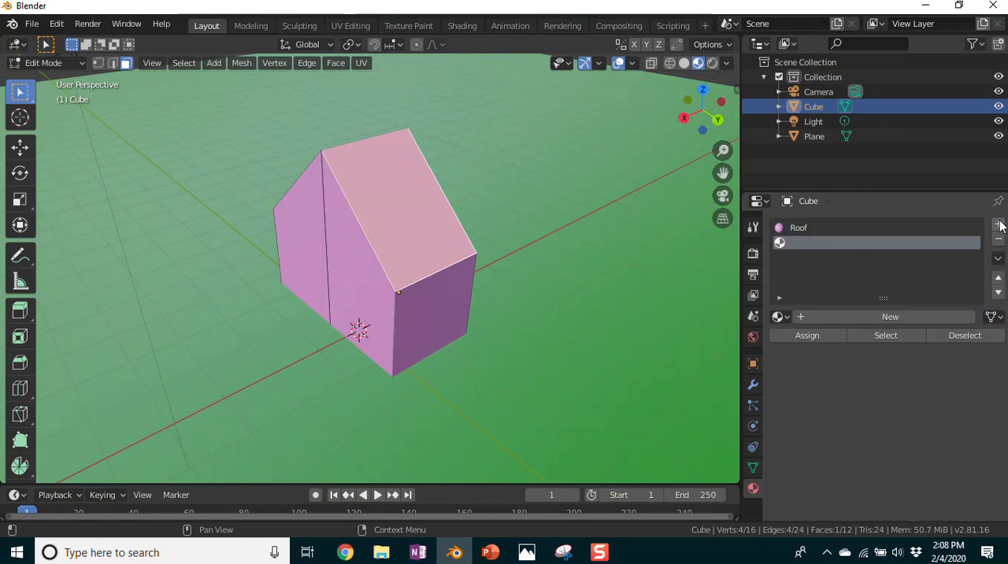
click(810, 229)
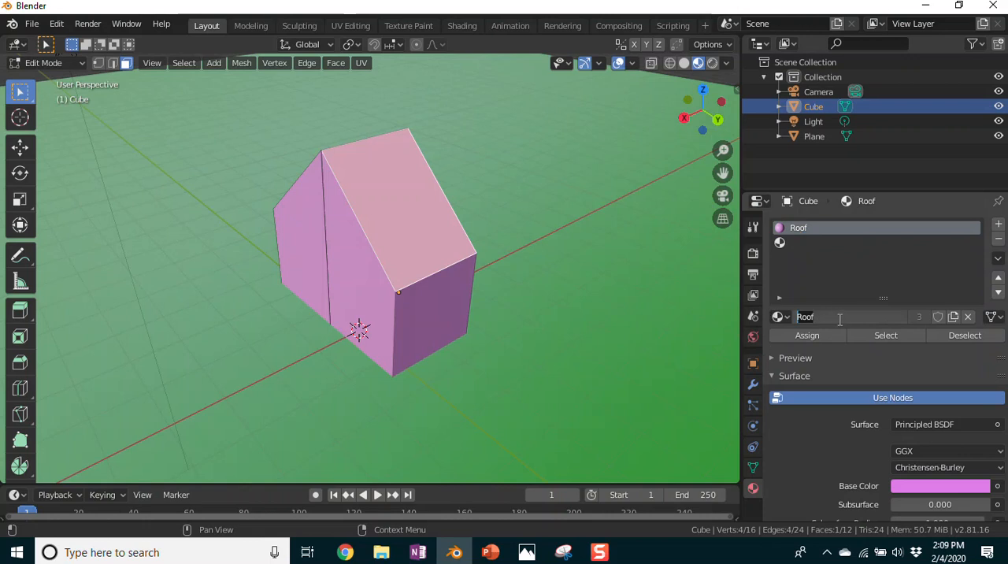
text(House)
key(Return)
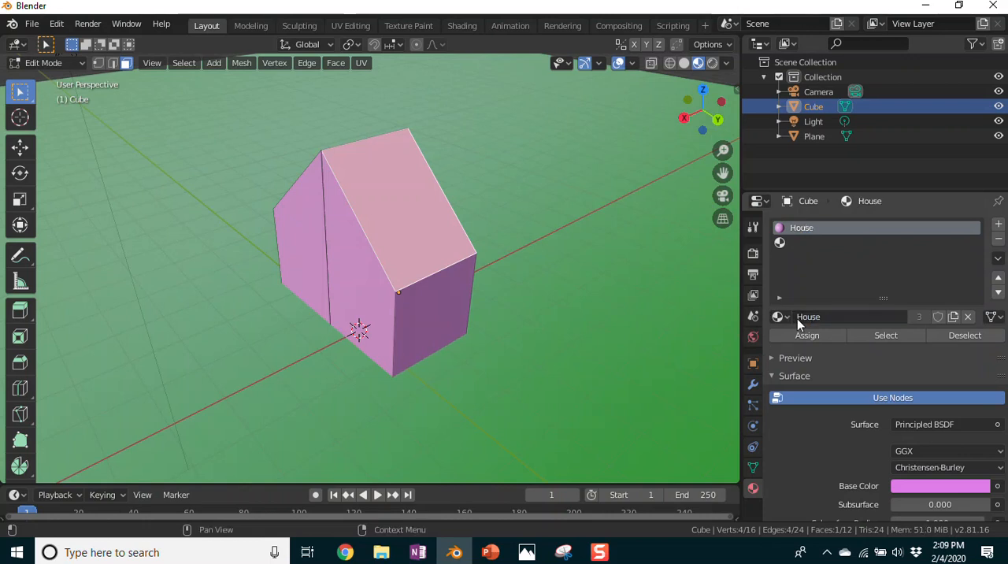
Step: Add a third material slot to the house and try to remove it again
click(999, 225)
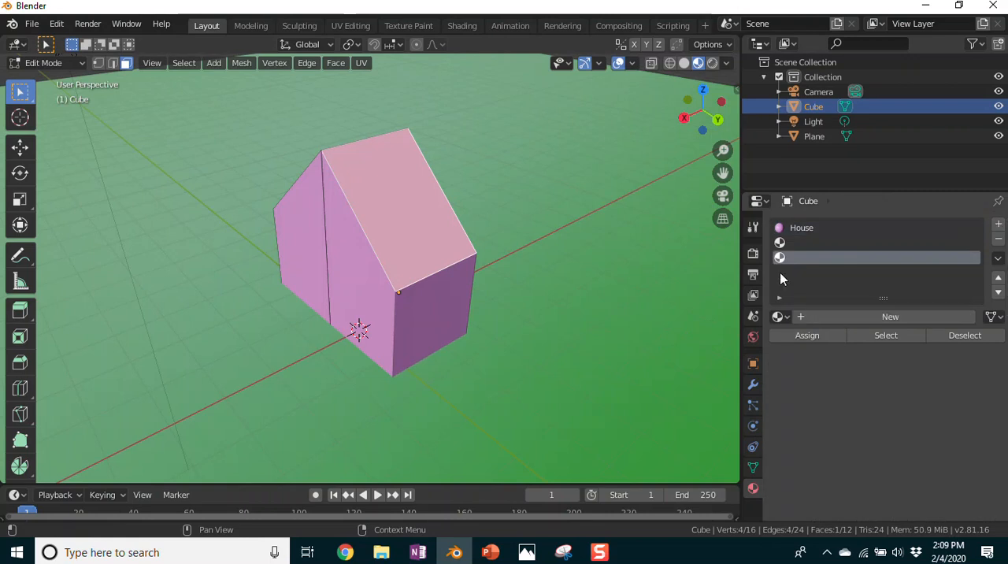
click(999, 239)
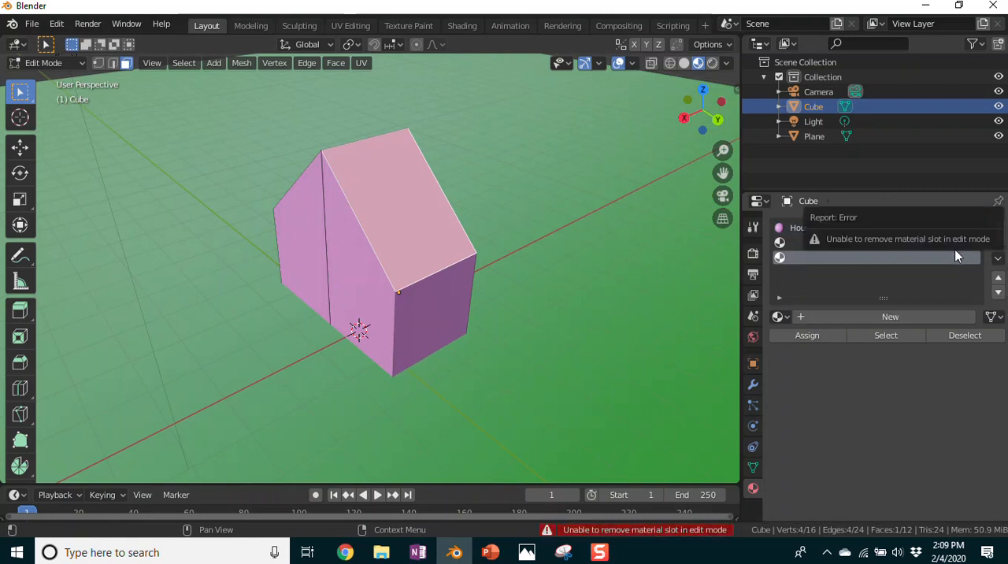
click(1001, 241)
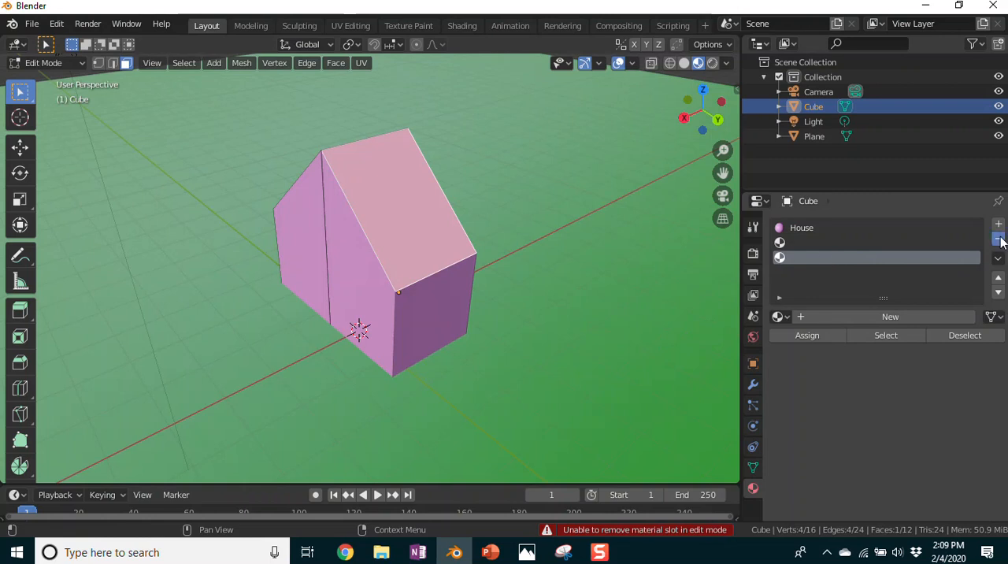
Step: Create a new material in the house's empty second slot and name it Roof
click(805, 244)
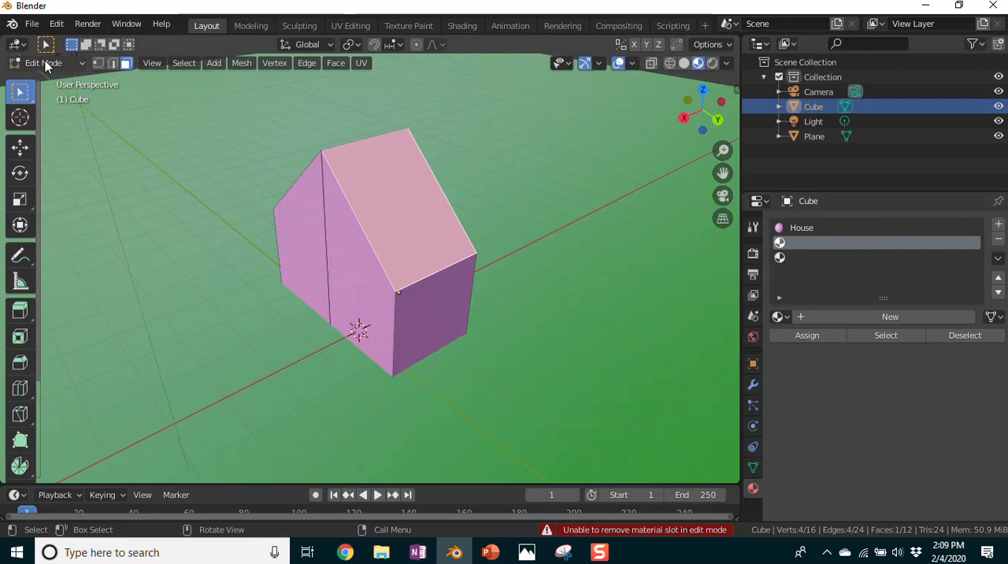
click(405, 220)
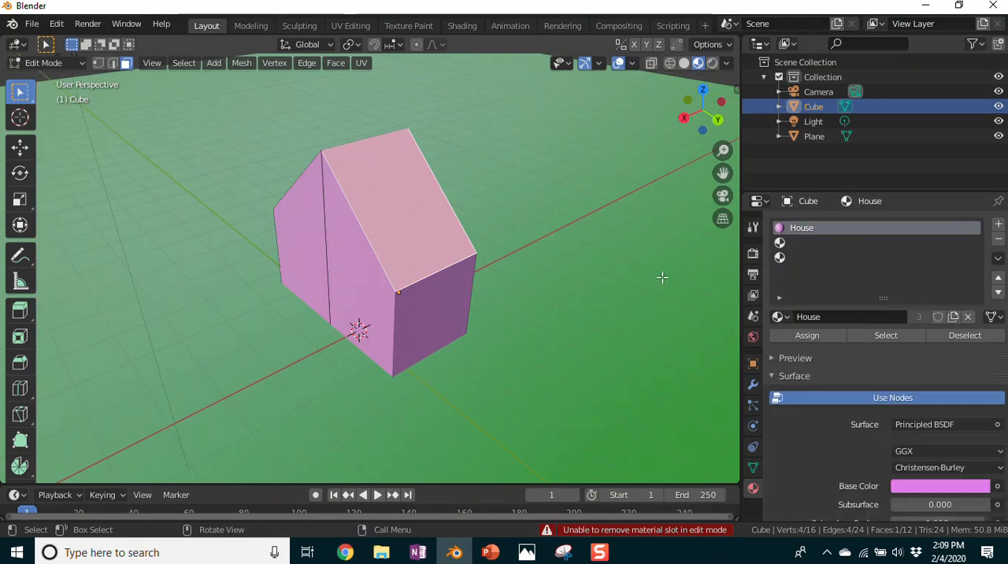
click(807, 242)
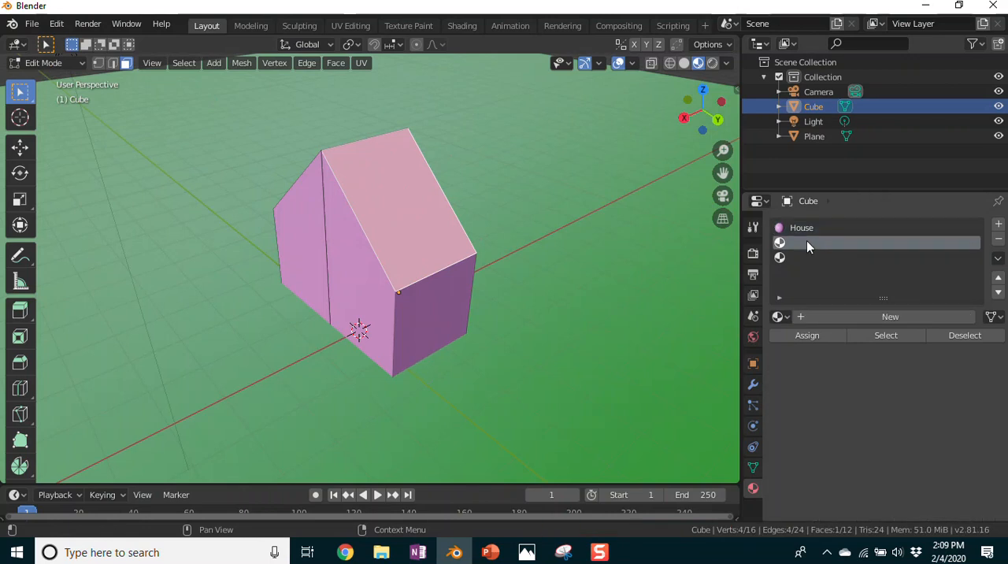
click(872, 316)
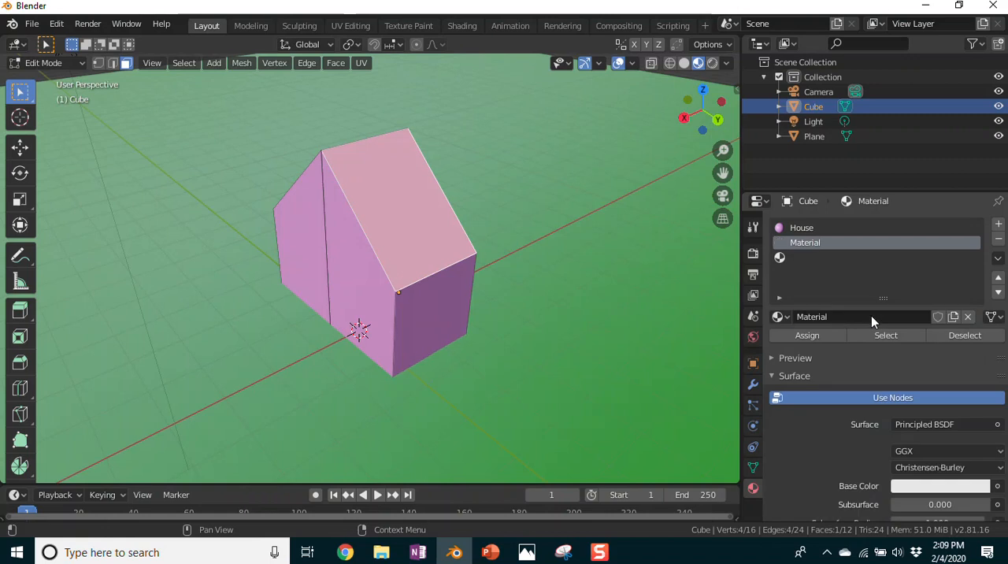
double_click(825, 316)
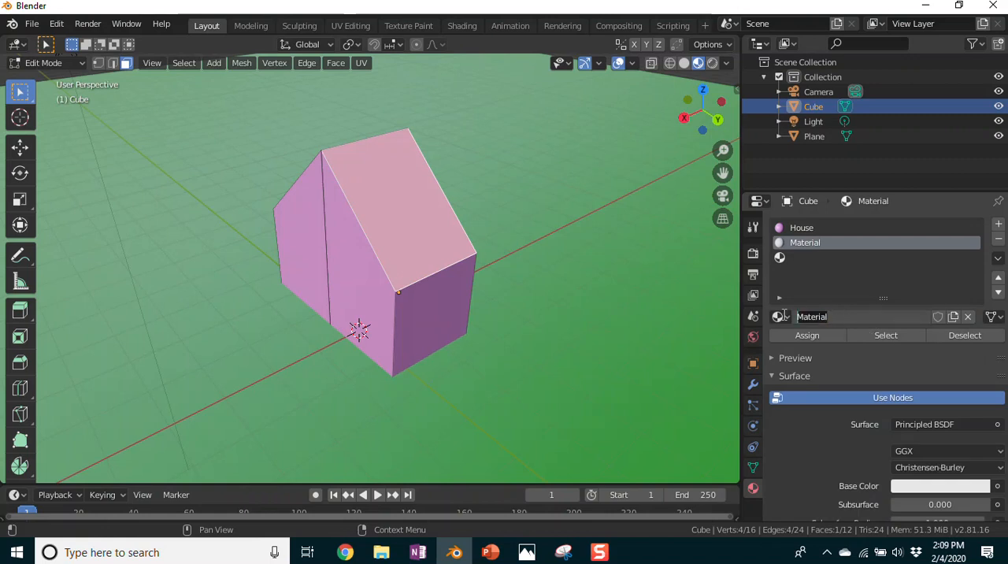
text(Roof)
key(Return)
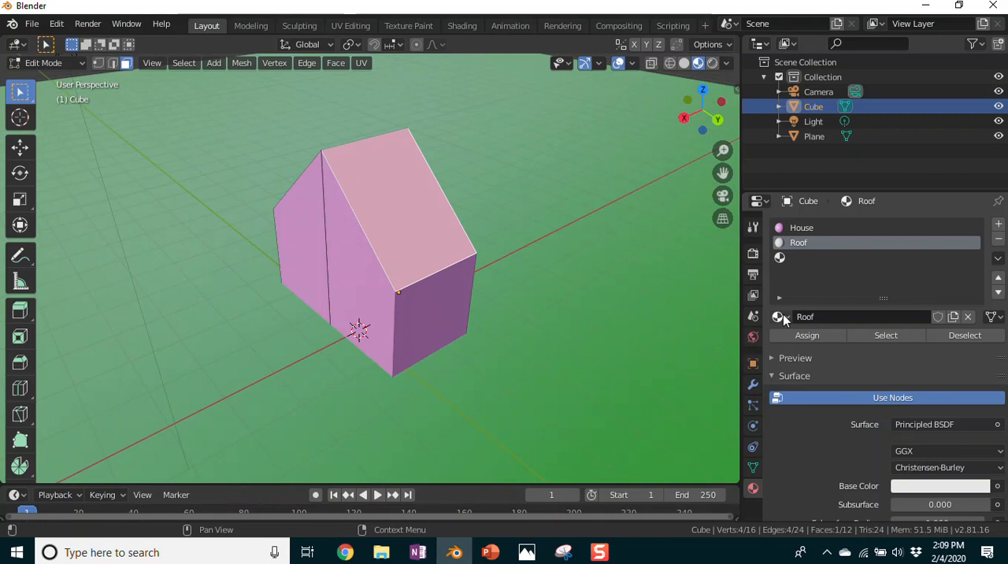
Step: Set the new Roof material's base color to blue-violet and show its material preview
click(908, 486)
click(913, 324)
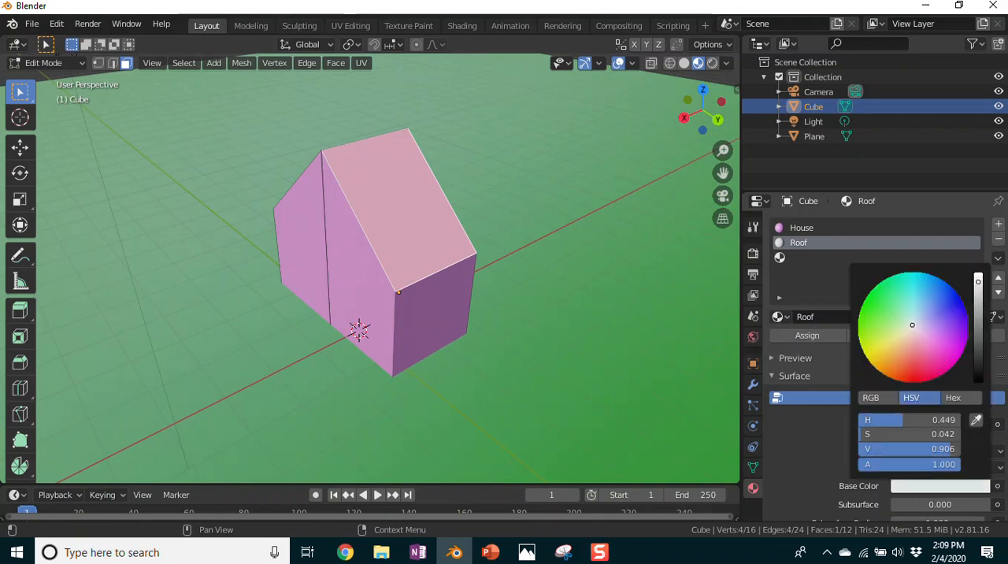
drag(912, 325, 941, 314)
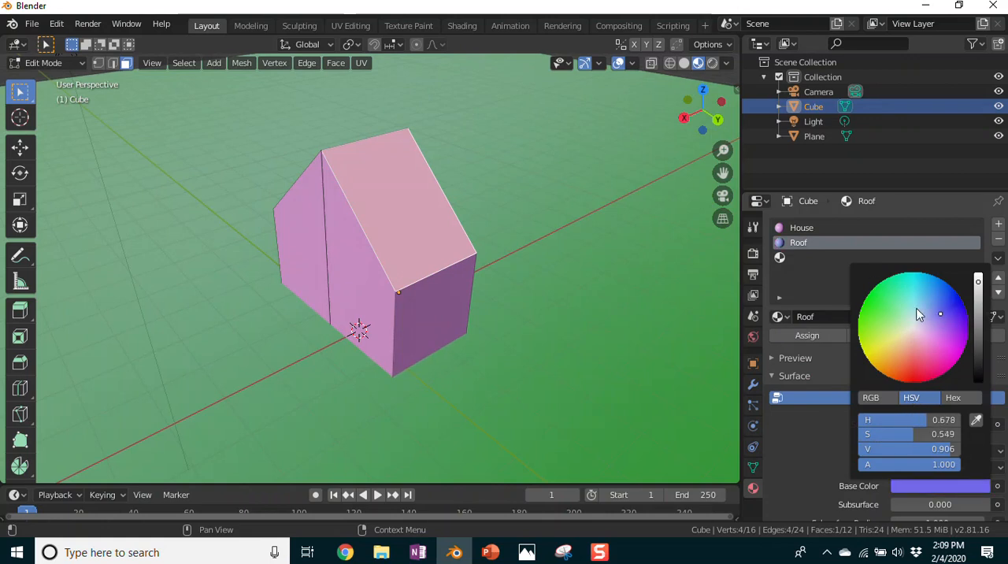
scroll(858, 319, down, 2)
scroll(859, 320, up, 2)
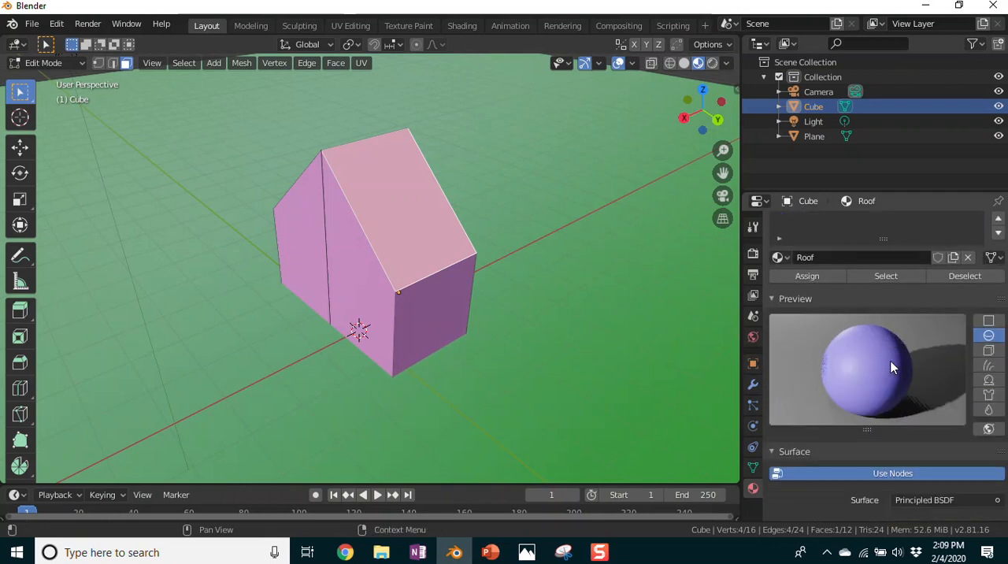
Step: Set the Roof material's base color to orange and assign it to the selected sloped roof face
scroll(891, 356, down, 3)
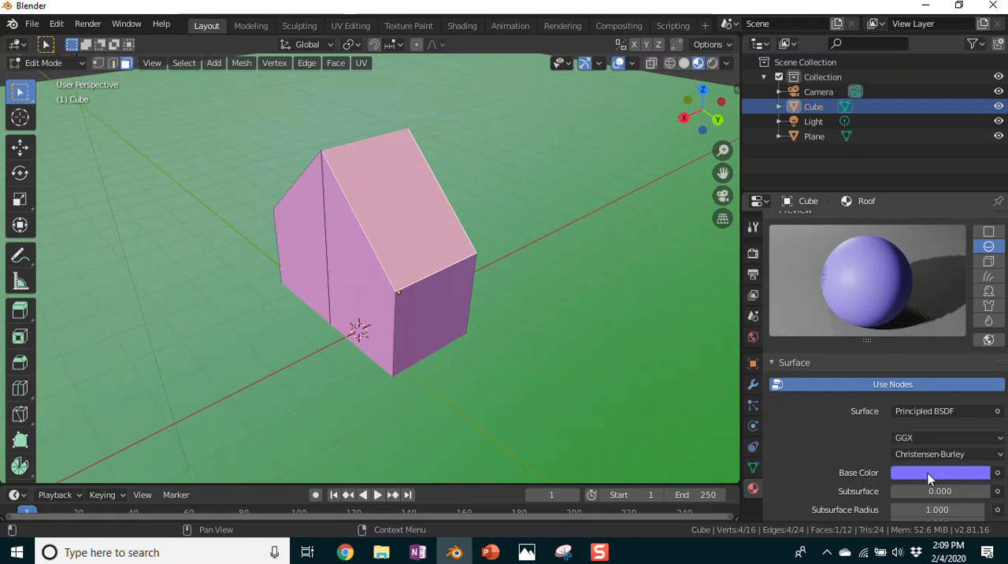
click(927, 472)
click(941, 300)
drag(941, 299, 896, 357)
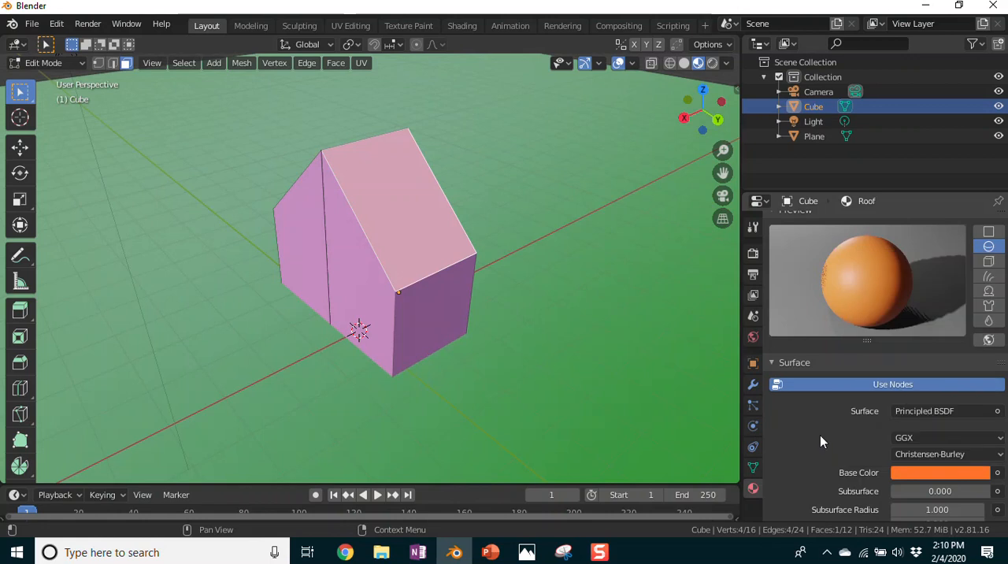
scroll(831, 415, up, 5)
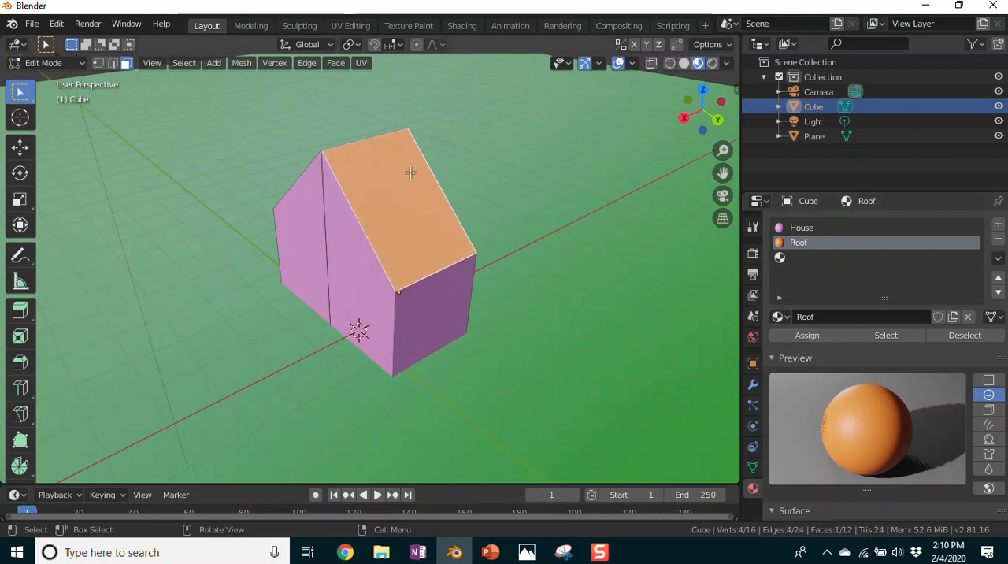
Step: Select the other sloped roof face on the house's -Y side and assign the Roof material to it
middle_drag(184, 250, 338, 286)
click(342, 247)
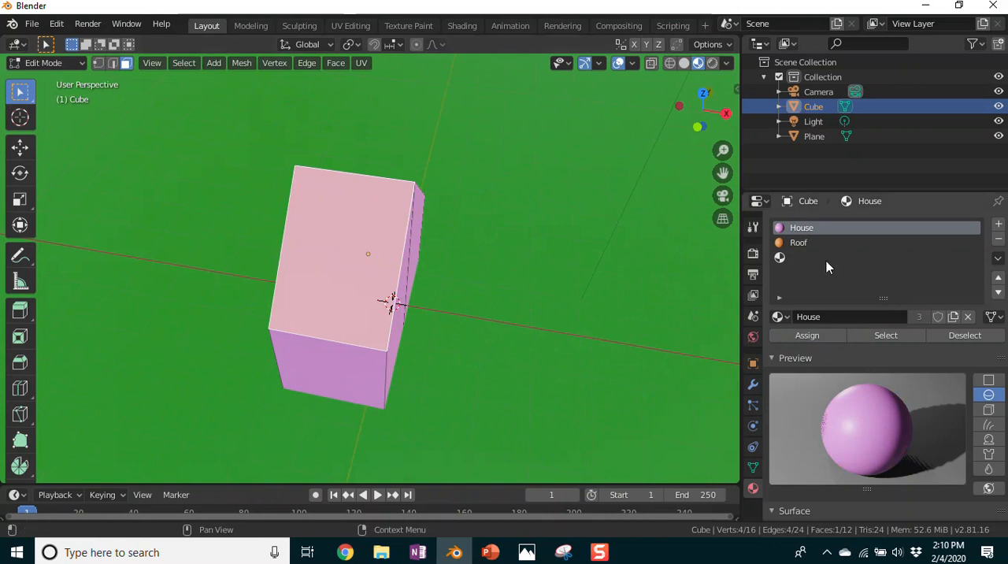
click(798, 242)
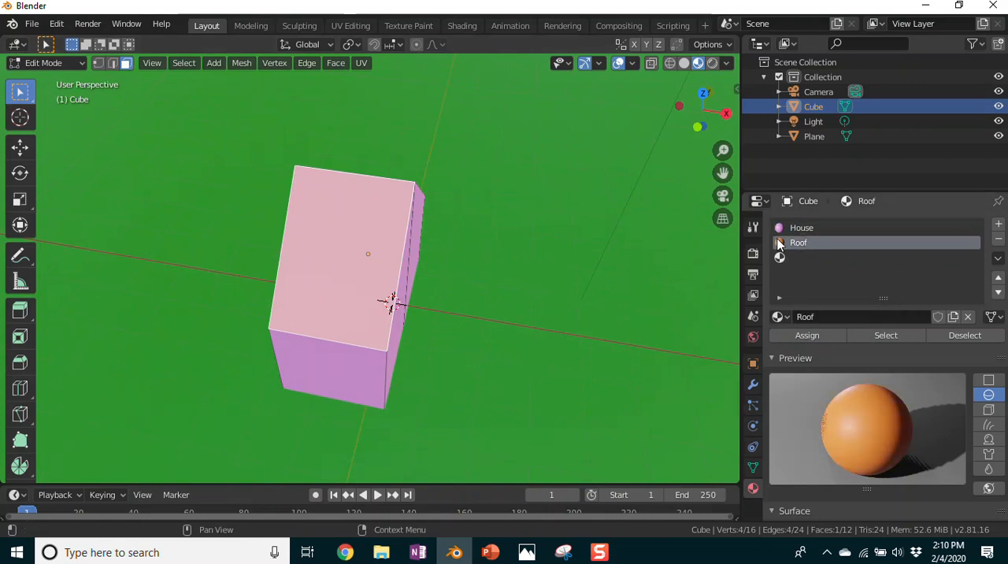
click(811, 335)
Step: Check the house from several sides and add a cube to its mesh while still in Edit Mode
middle_drag(586, 270, 446, 211)
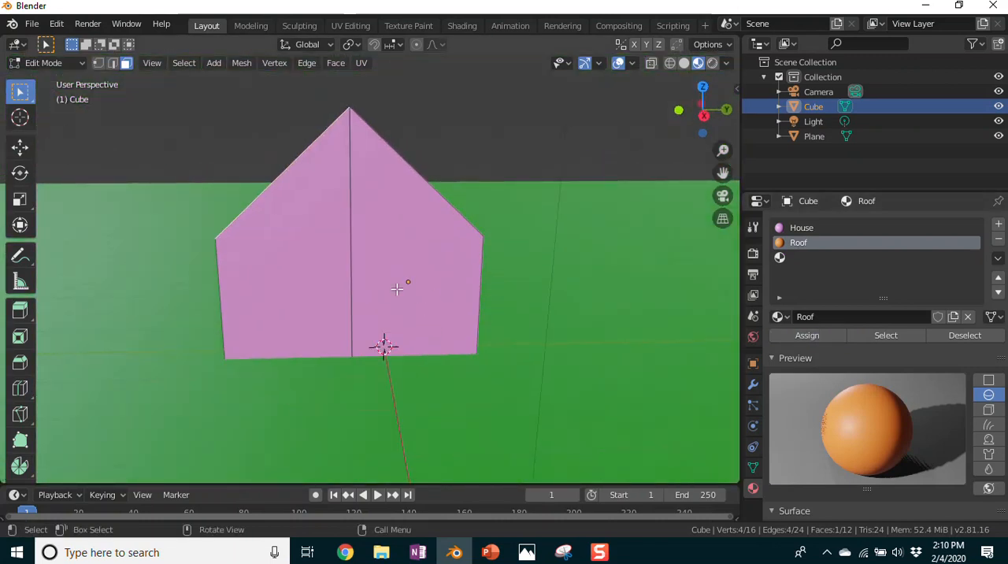
key(KP_1)
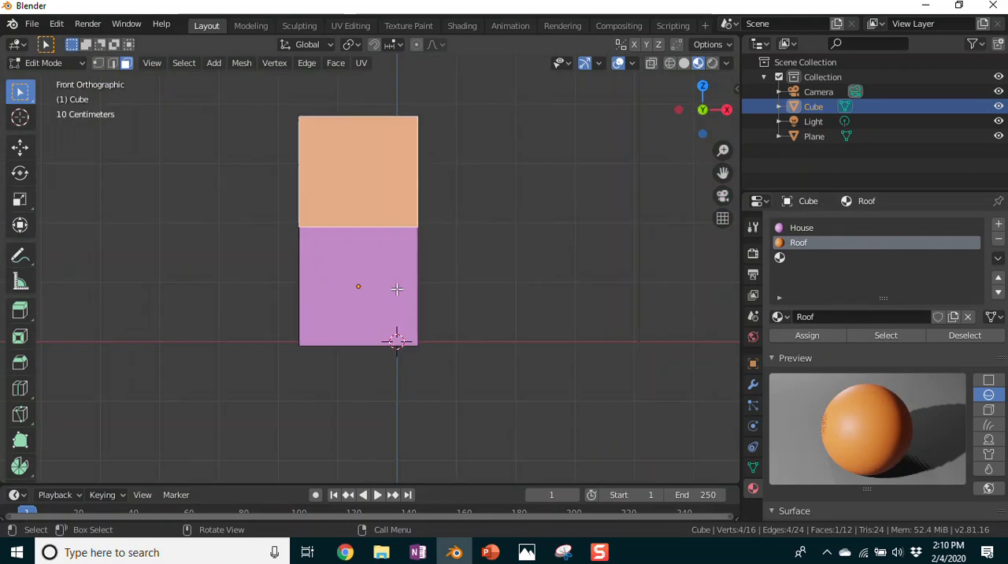
key(KP_3)
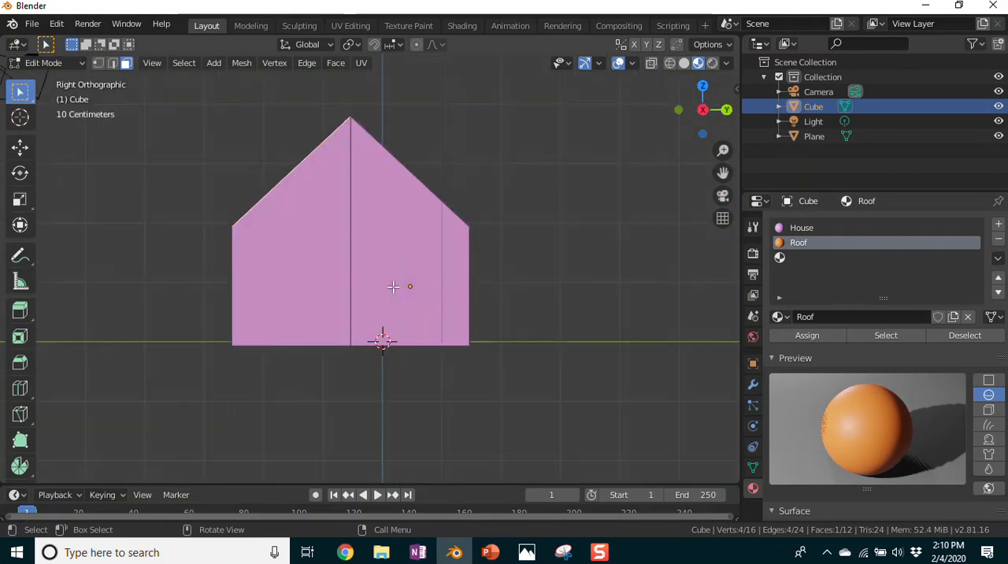
key(ctrl+KP_3)
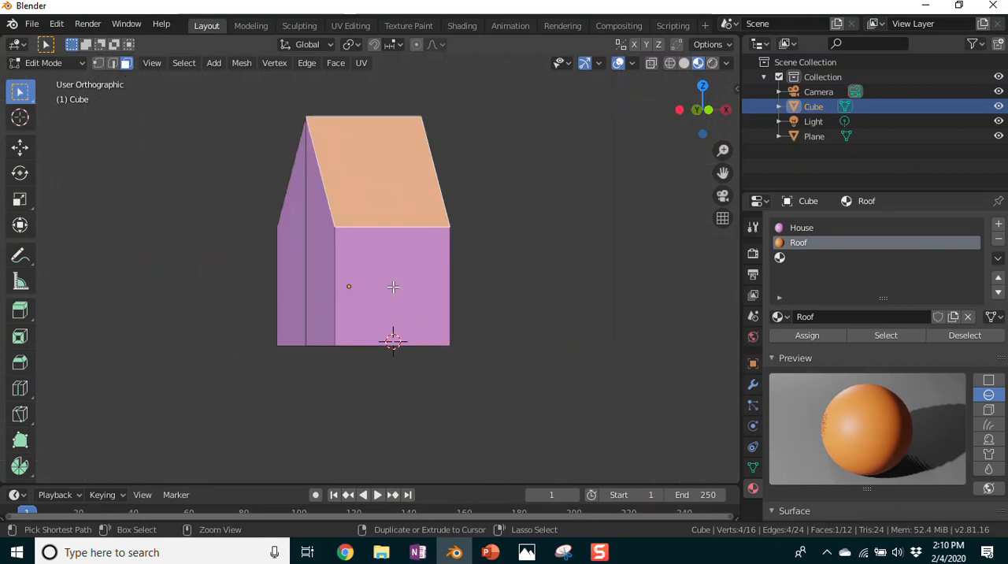
middle_drag(549, 301, 215, 340)
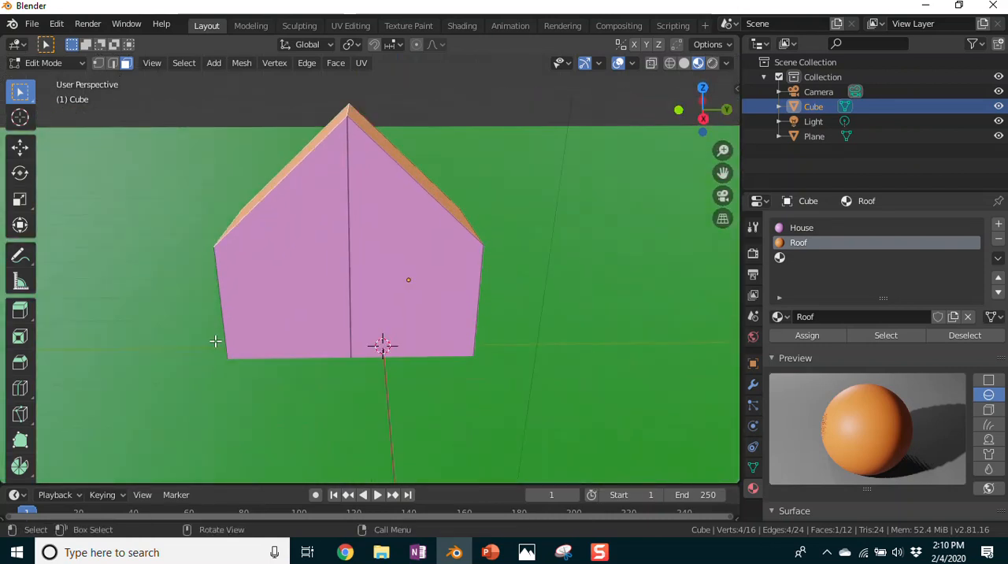
key(KP_3)
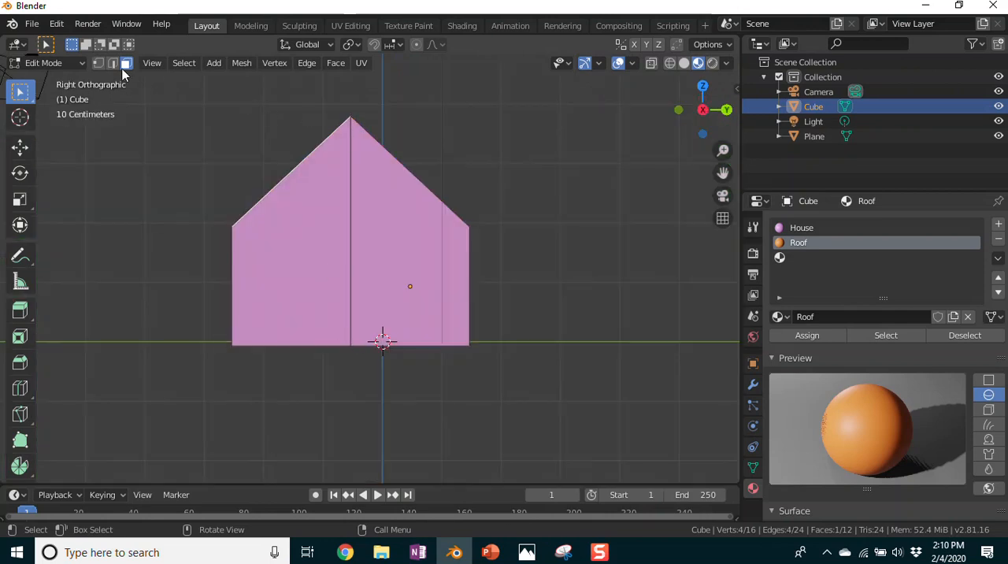
click(214, 64)
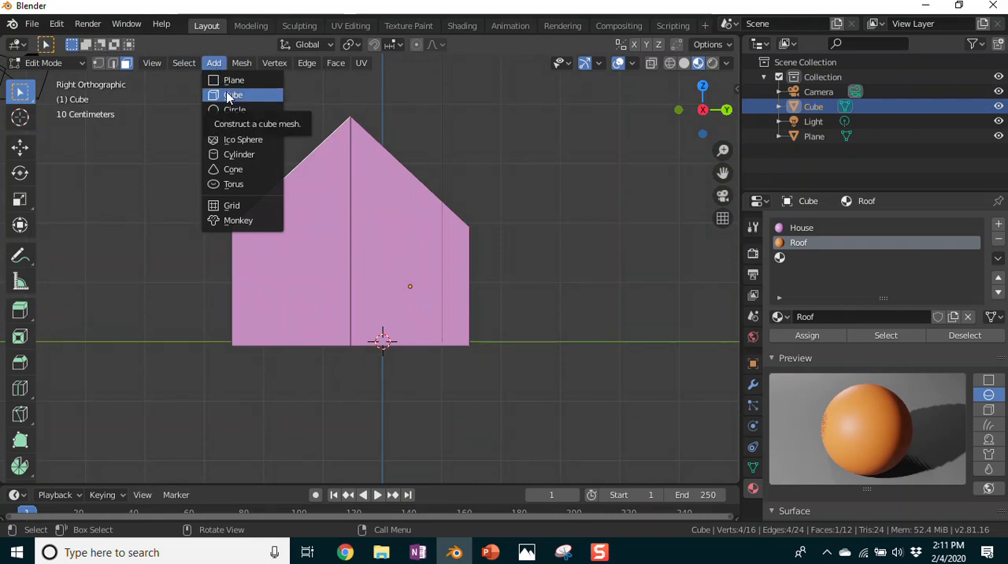
click(228, 96)
Step: Activate the combined Transform tool for the newly added cube
middle_drag(604, 344, 458, 354)
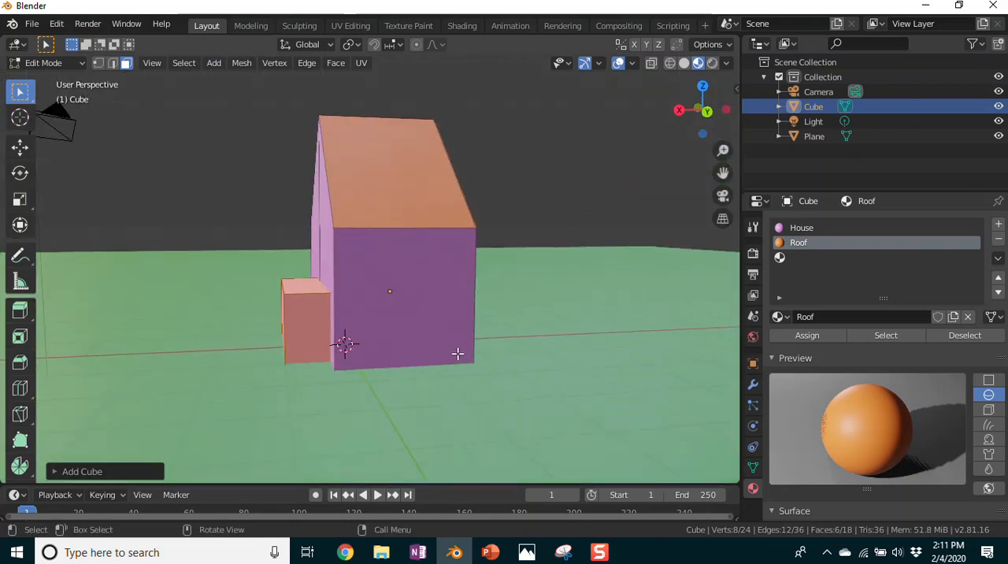
click(20, 226)
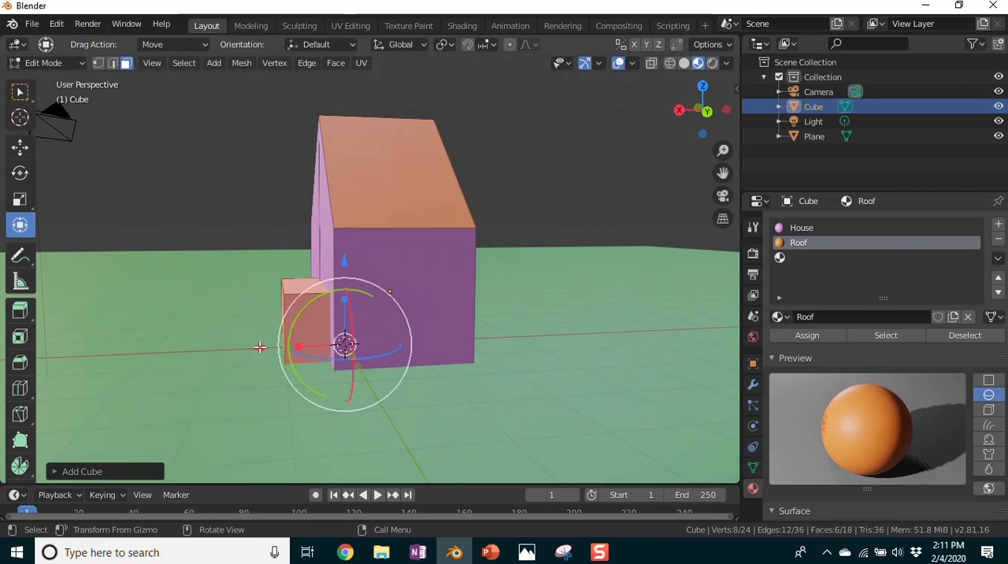